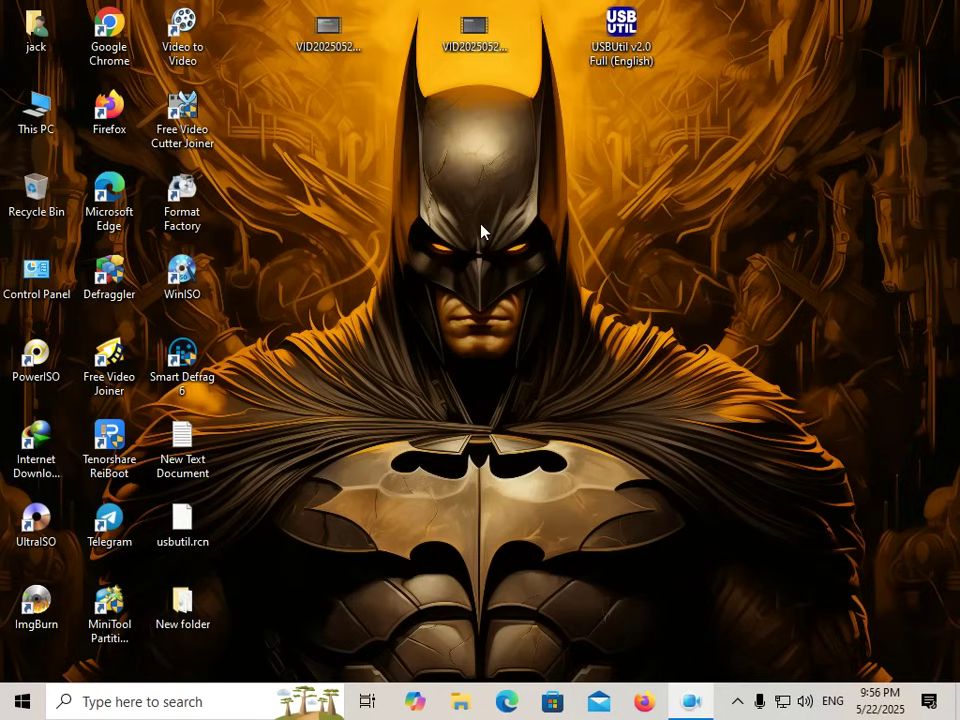
Step: Play the video file nearest the USBUtil icon on the desktop and close the player
{"action": "double_click", "coordinate": [470, 46]}
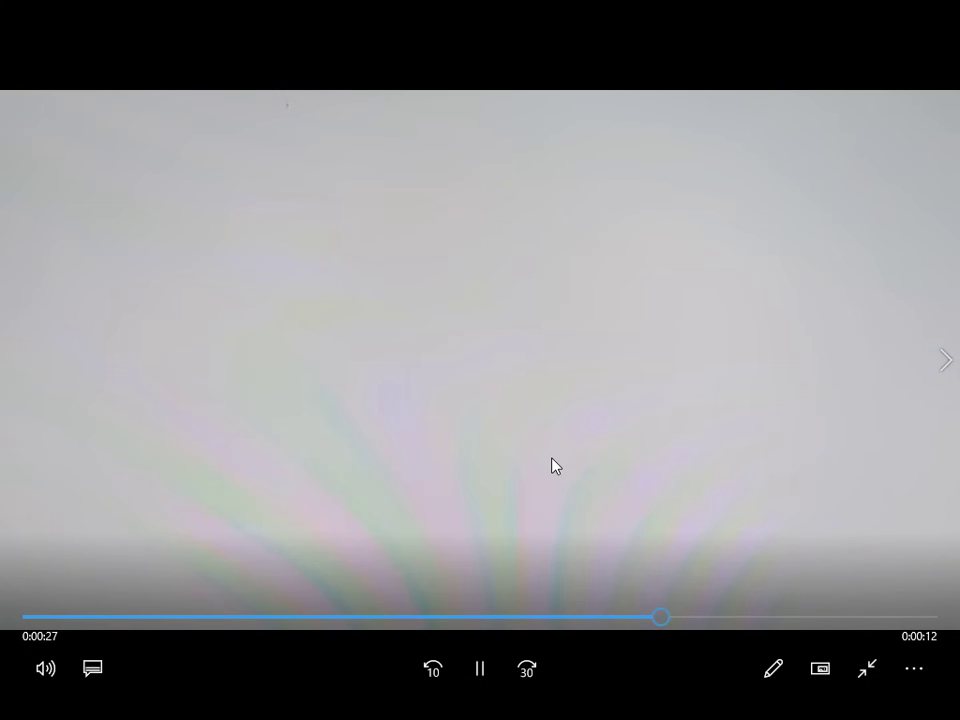
{"action": "key", "text": "Escape"}
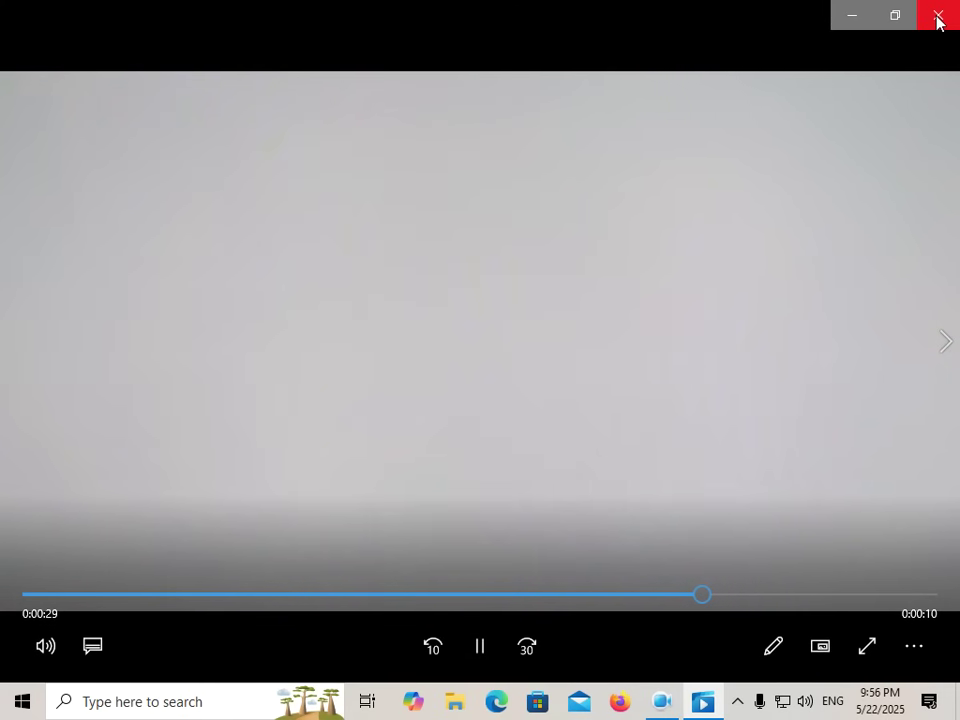
{"action": "left_click", "coordinate": [936, 17]}
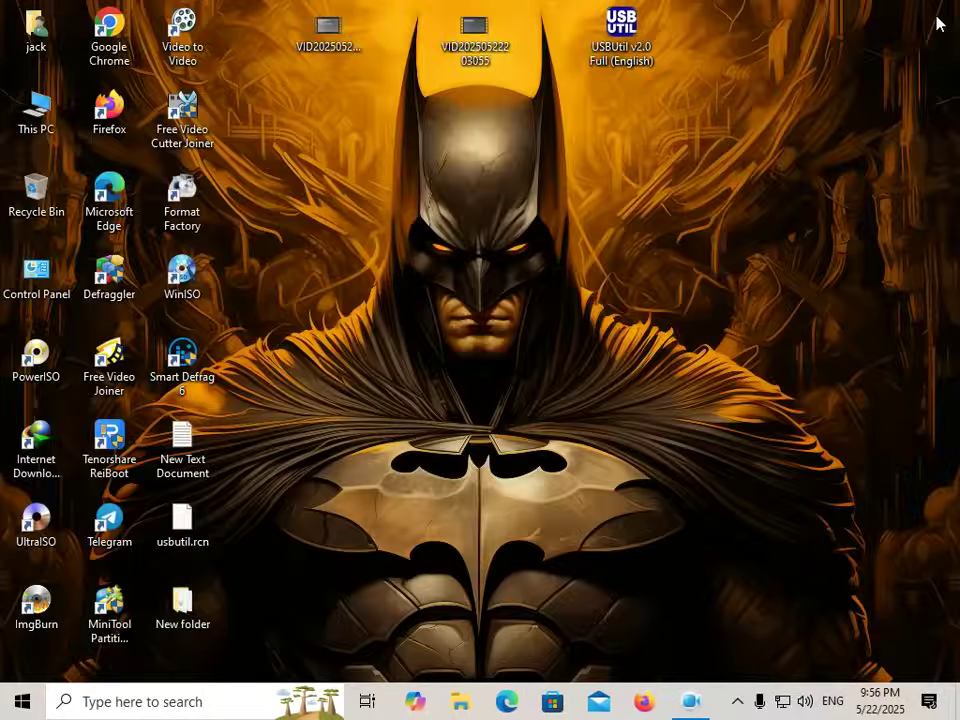
Step: Watch the other desktop video showing the OPL game error, and close the player
{"action": "left_click", "coordinate": [317, 47]}
{"action": "double_click", "coordinate": [317, 47]}
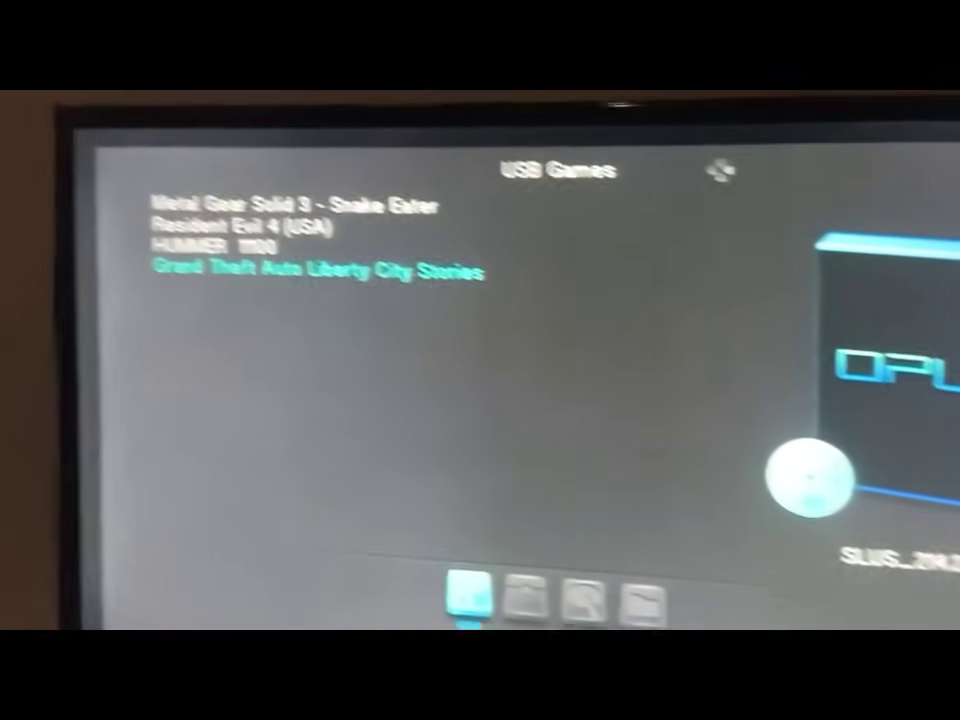
{"action": "mouse_move", "coordinate": [493, 409]}
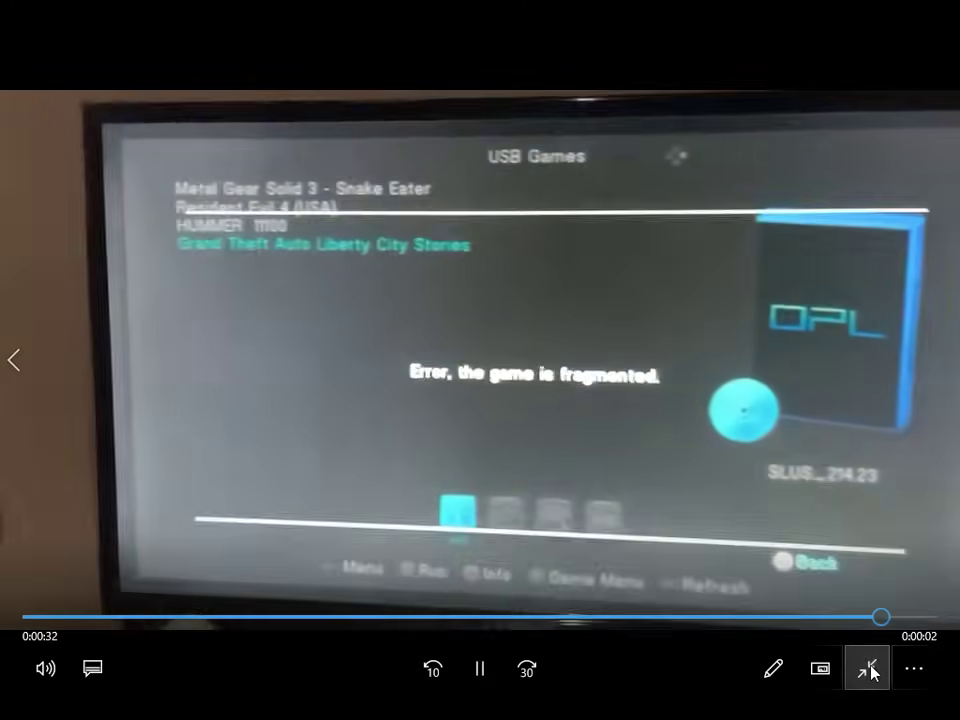
{"action": "left_click", "coordinate": [867, 667]}
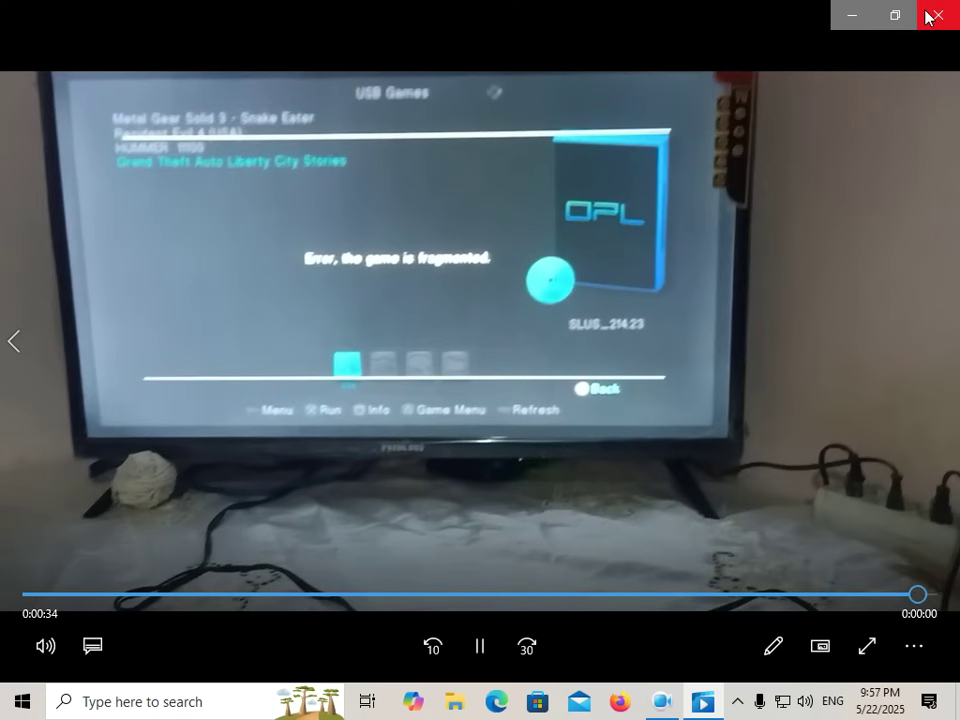
{"action": "left_click", "coordinate": [928, 13]}
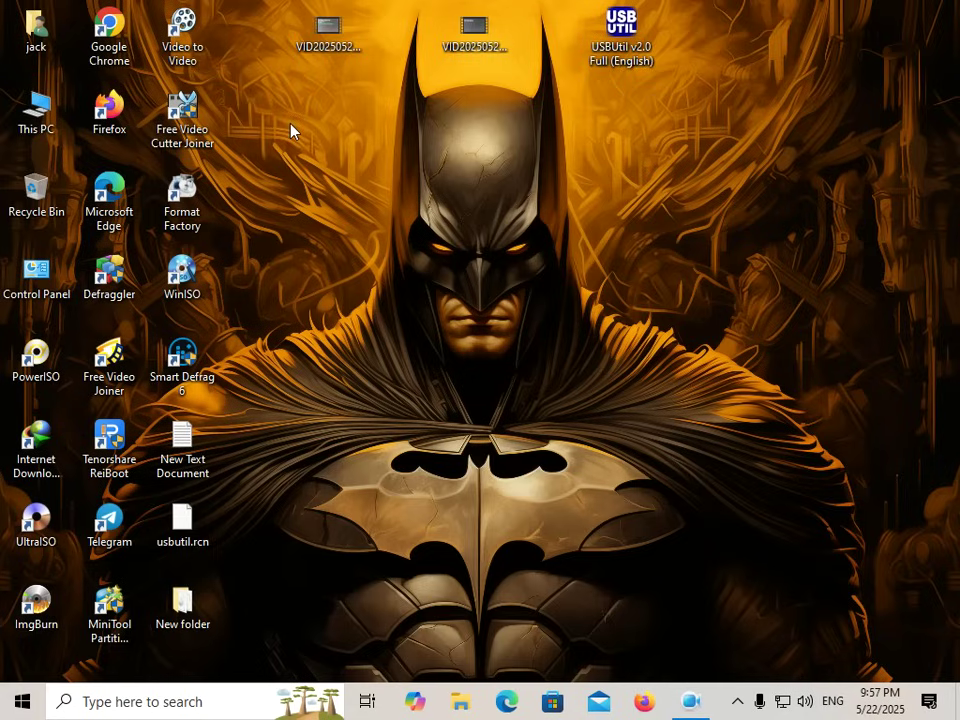
{"action": "left_click", "coordinate": [113, 284]}
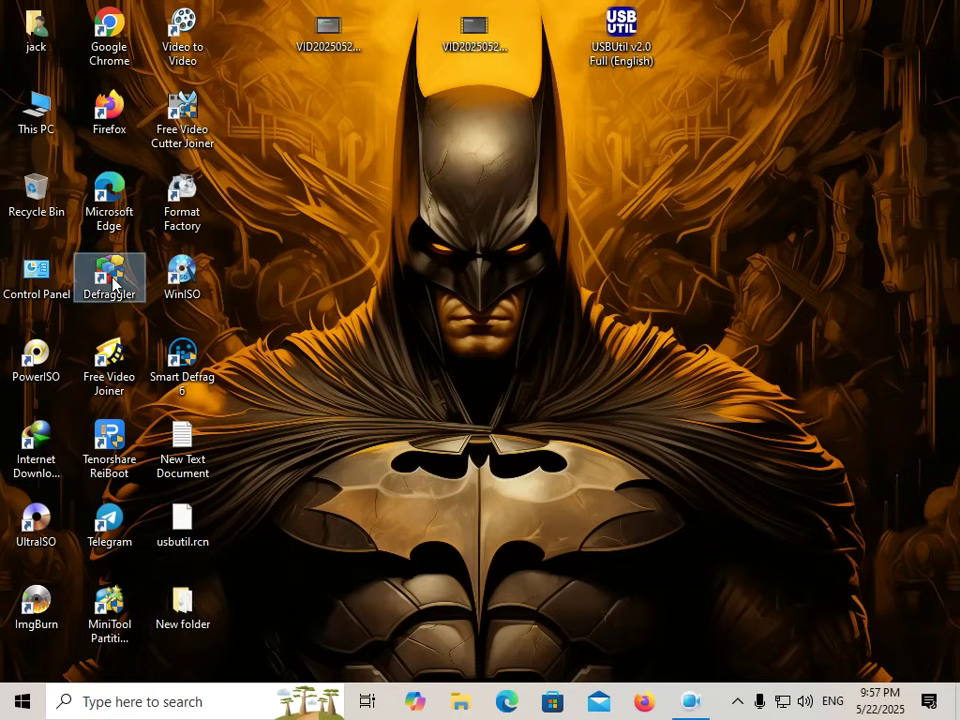
{"action": "double_click", "coordinate": [113, 284]}
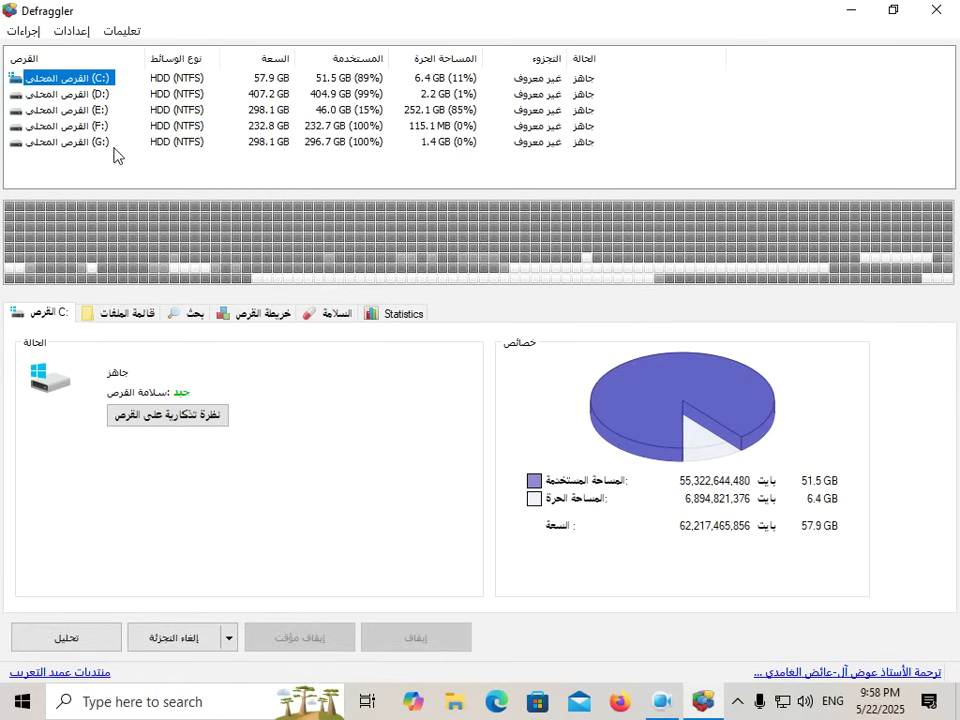
{"action": "left_click", "coordinate": [663, 707]}
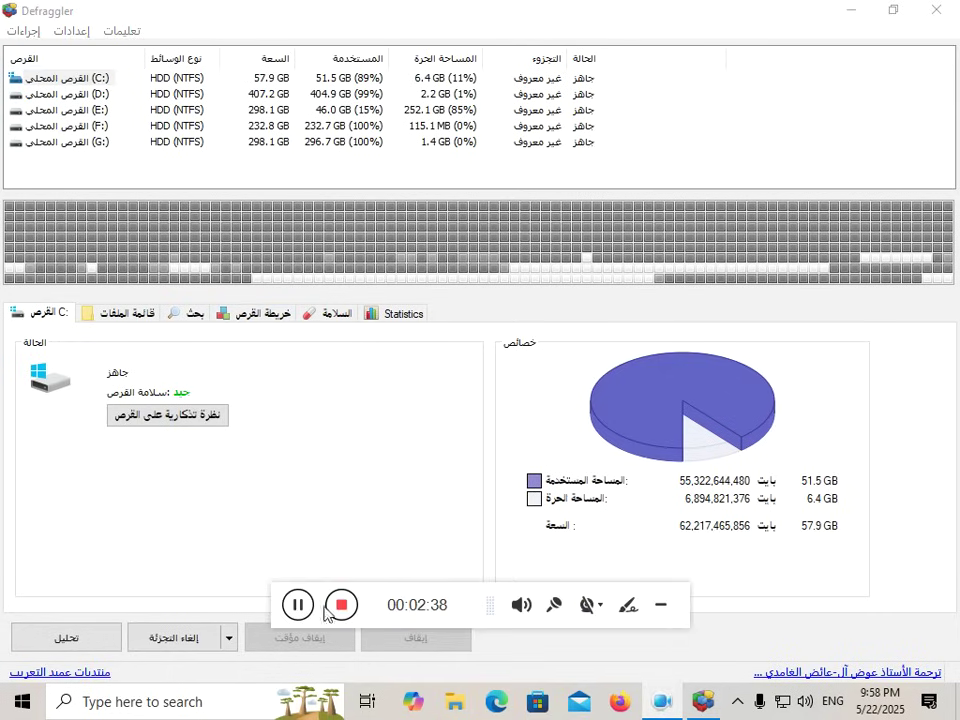
{"action": "key", "text": "alt+F4"}
{"action": "left_click", "coordinate": [662, 612]}
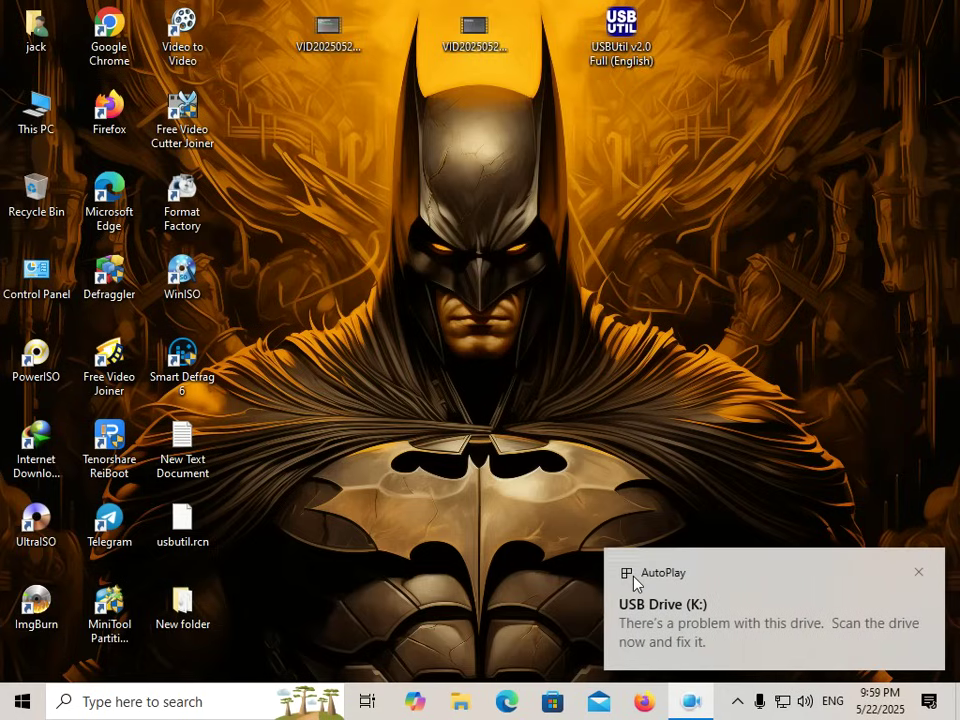
Step: Dismiss the AutoPlay notification for the USB drive and open USB Drive (K:) in a maximized File Explorer window
{"action": "left_click", "coordinate": [918, 575]}
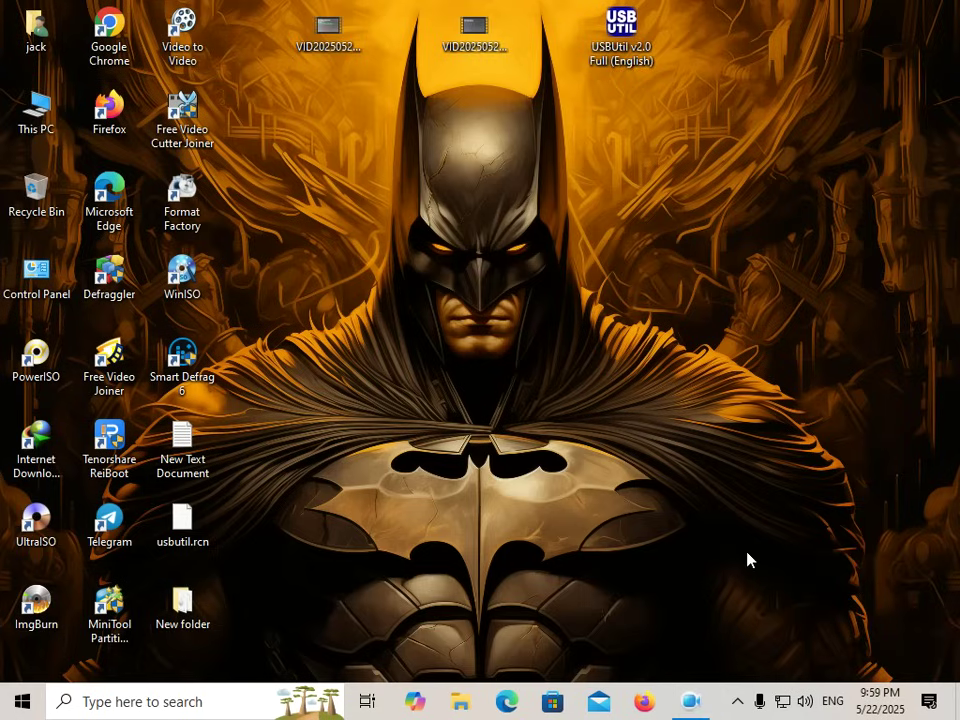
{"action": "left_click", "coordinate": [918, 572]}
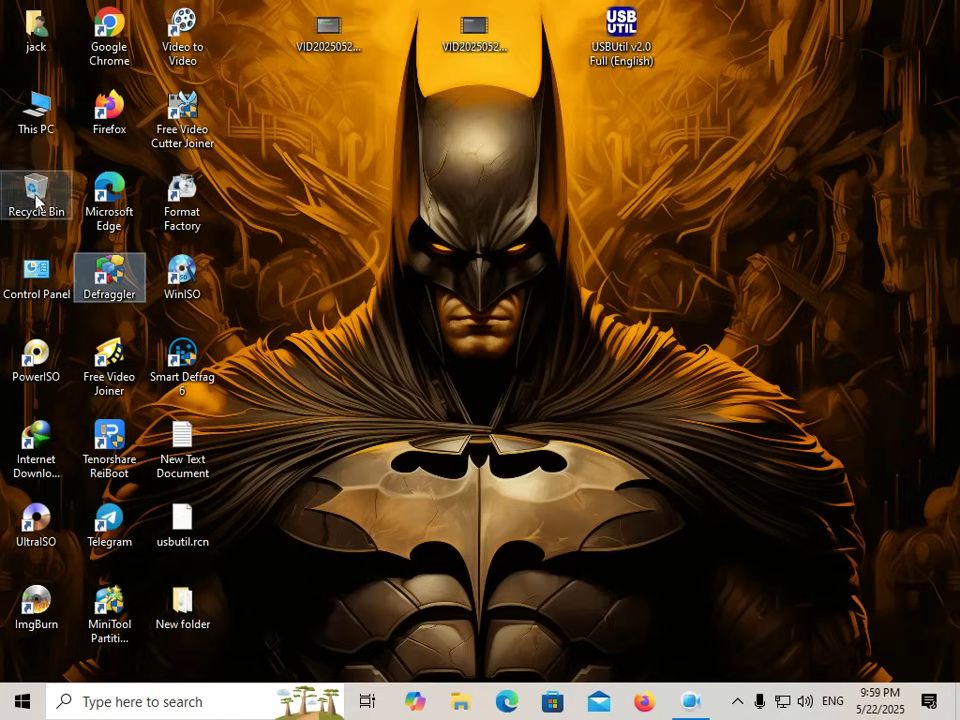
{"action": "double_click", "coordinate": [33, 113]}
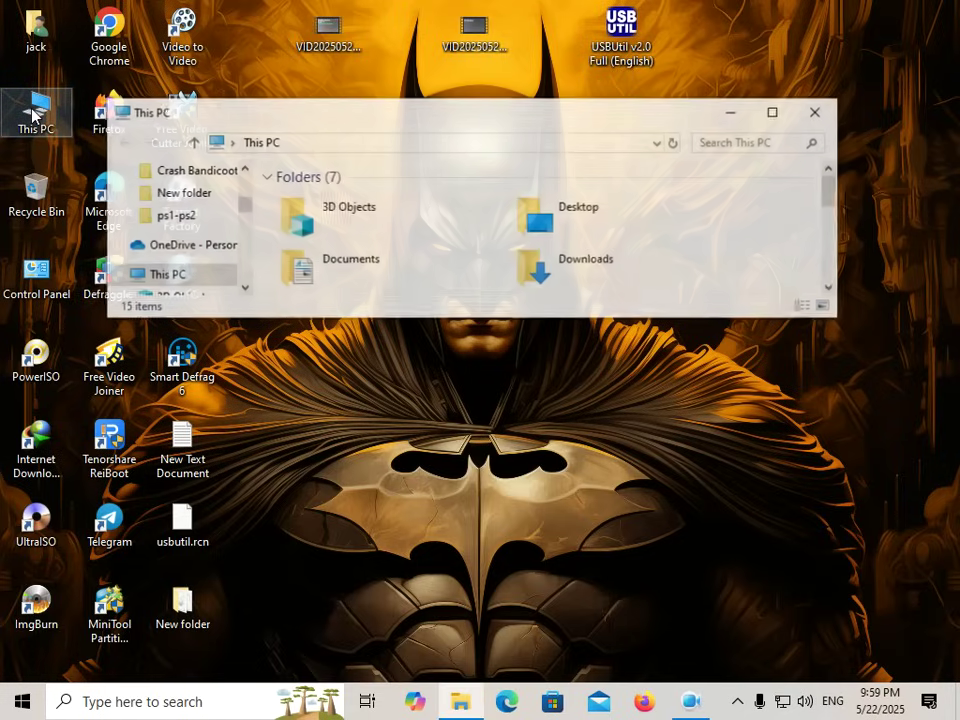
{"action": "left_click", "coordinate": [776, 111]}
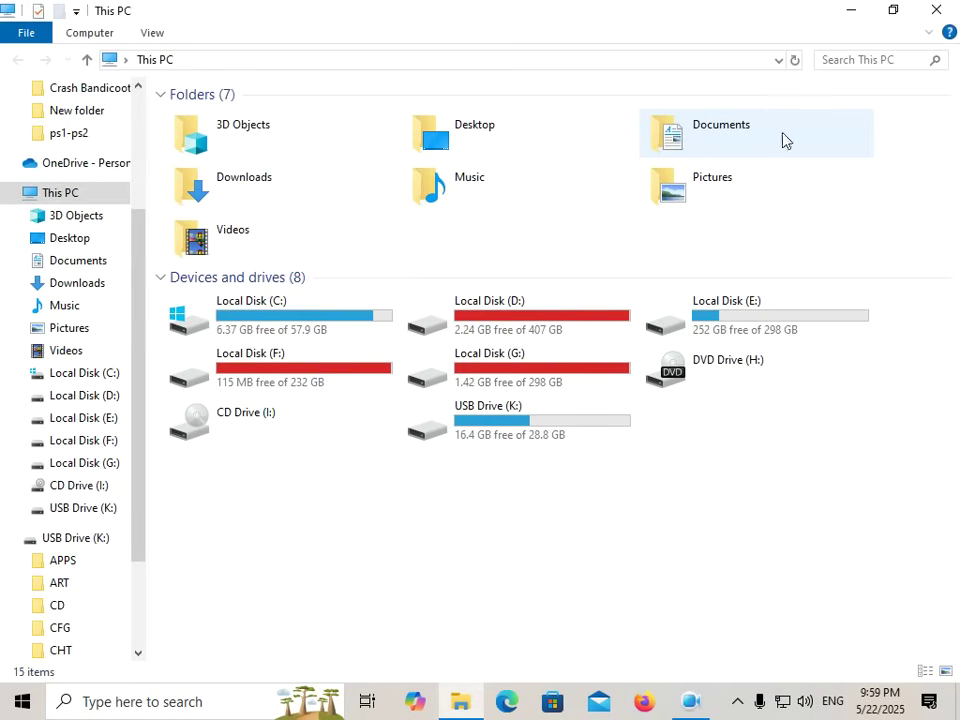
{"action": "left_click", "coordinate": [519, 429]}
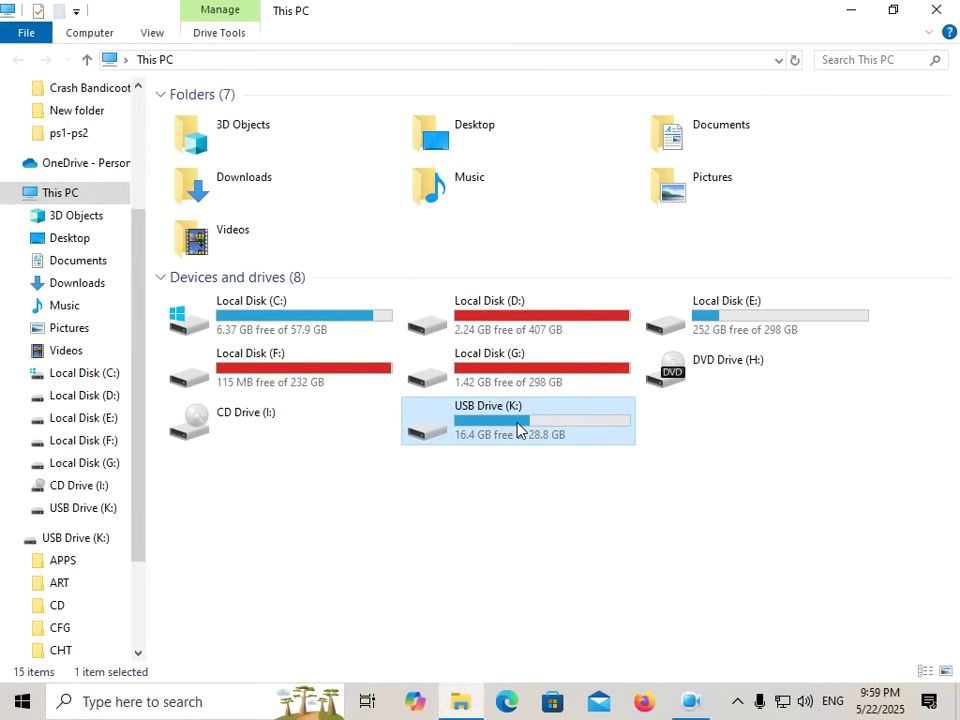
{"action": "double_click", "coordinate": [519, 429]}
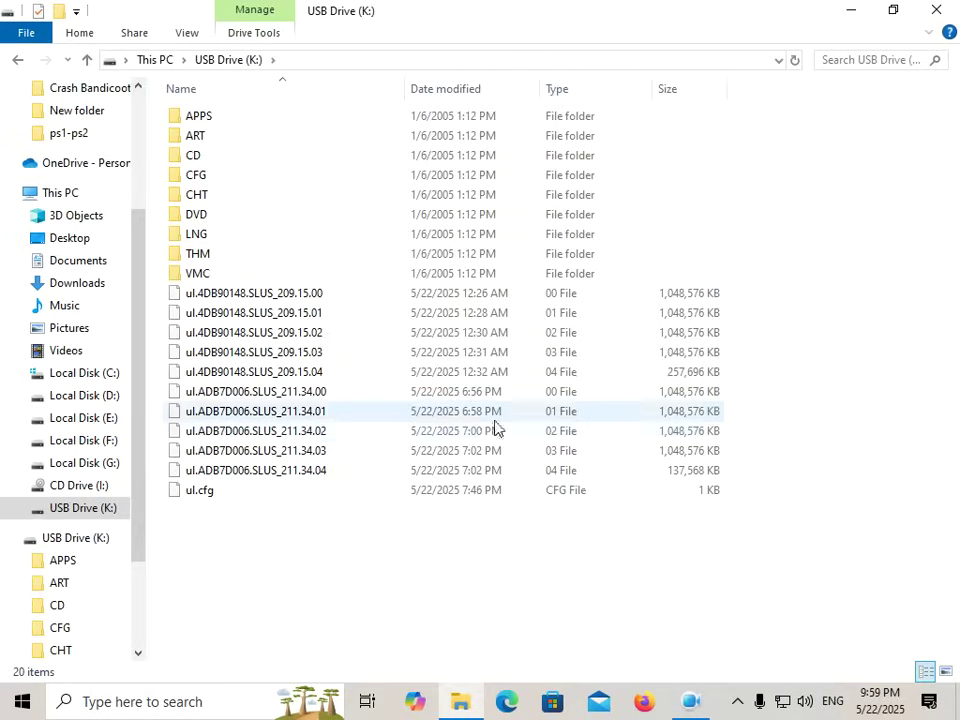
Step: Examine the games in the DVD folder and the ul files in the root of USB Drive (K:), and close File Explorer
{"action": "double_click", "coordinate": [221, 221]}
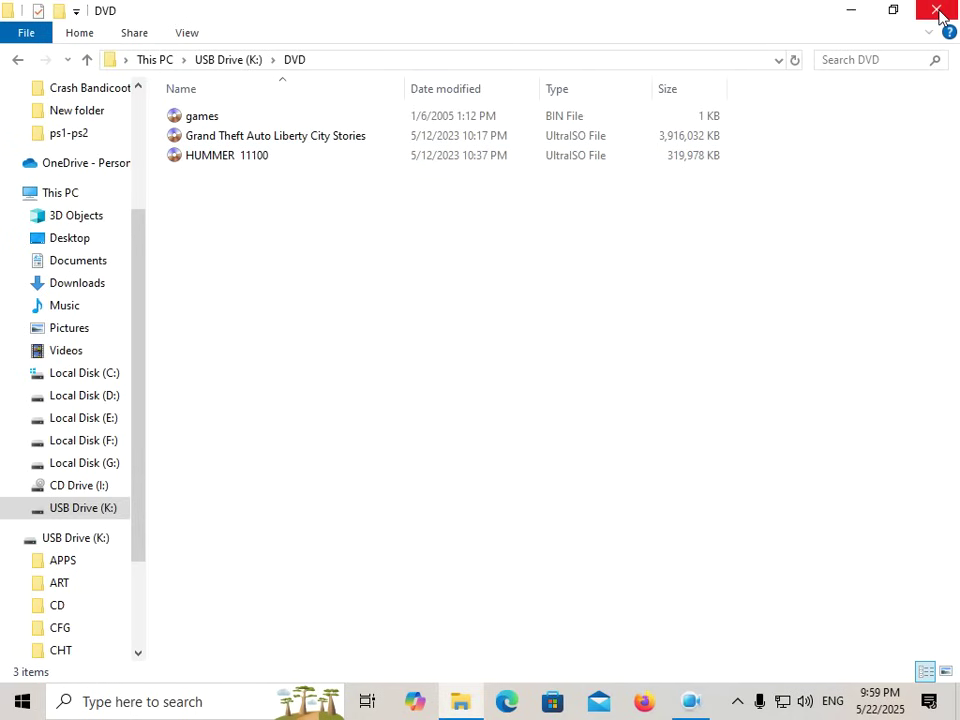
{"action": "left_click", "coordinate": [17, 62]}
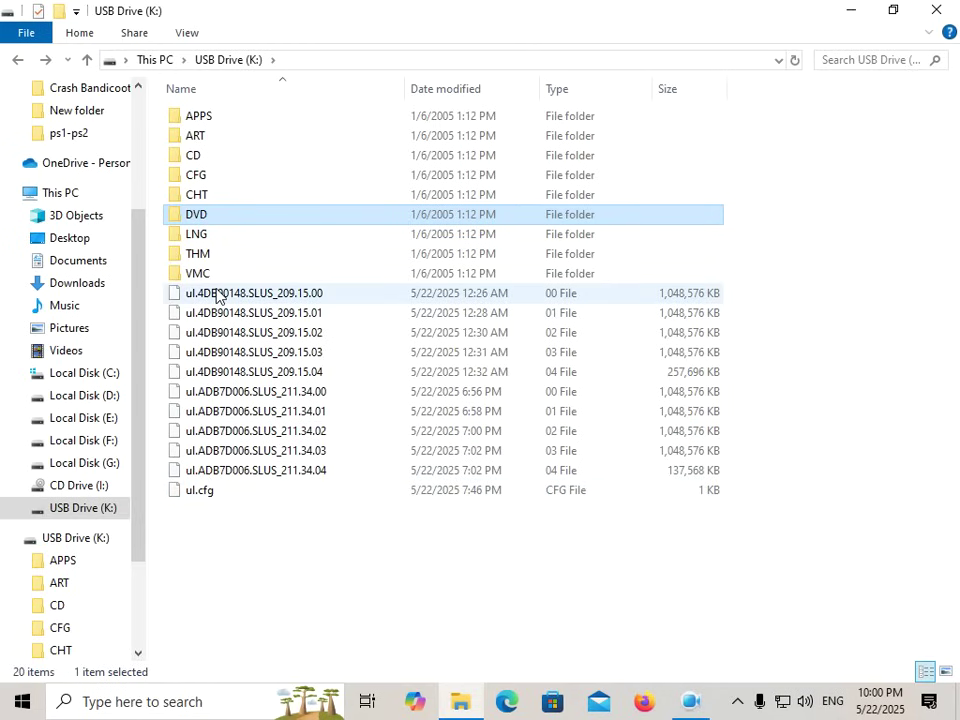
{"action": "mouse_move", "coordinate": [217, 296]}
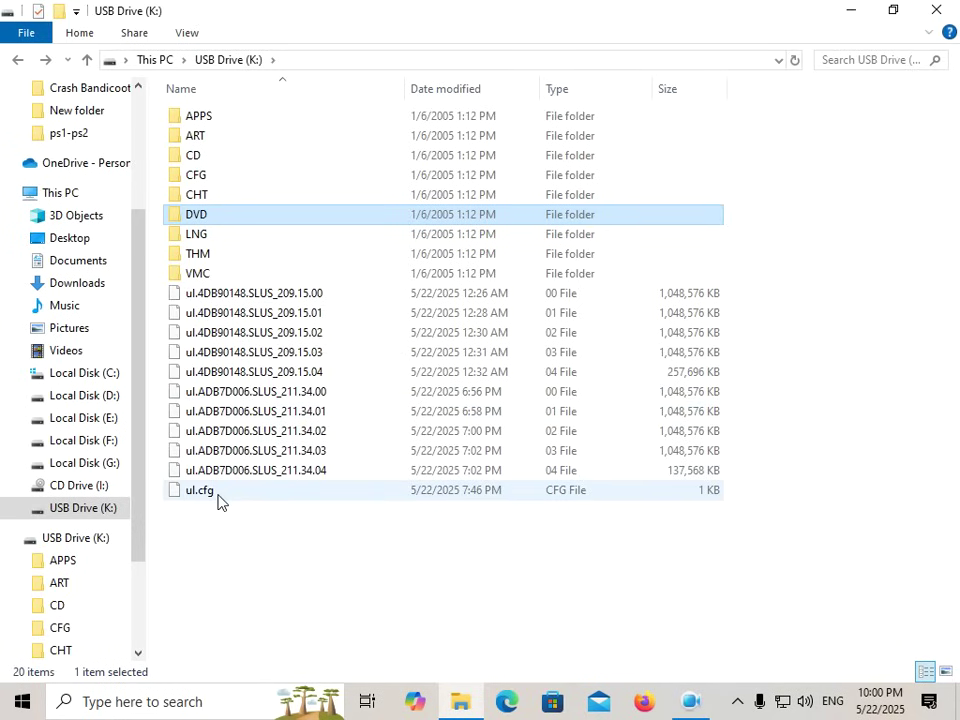
{"action": "mouse_move", "coordinate": [219, 501]}
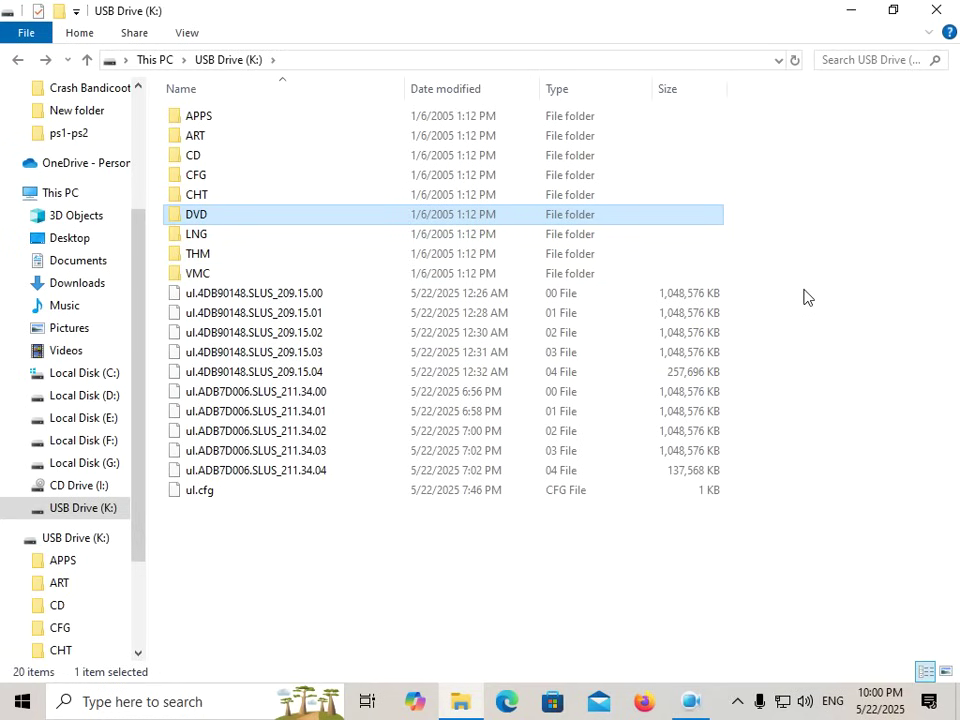
{"action": "left_click", "coordinate": [933, 14]}
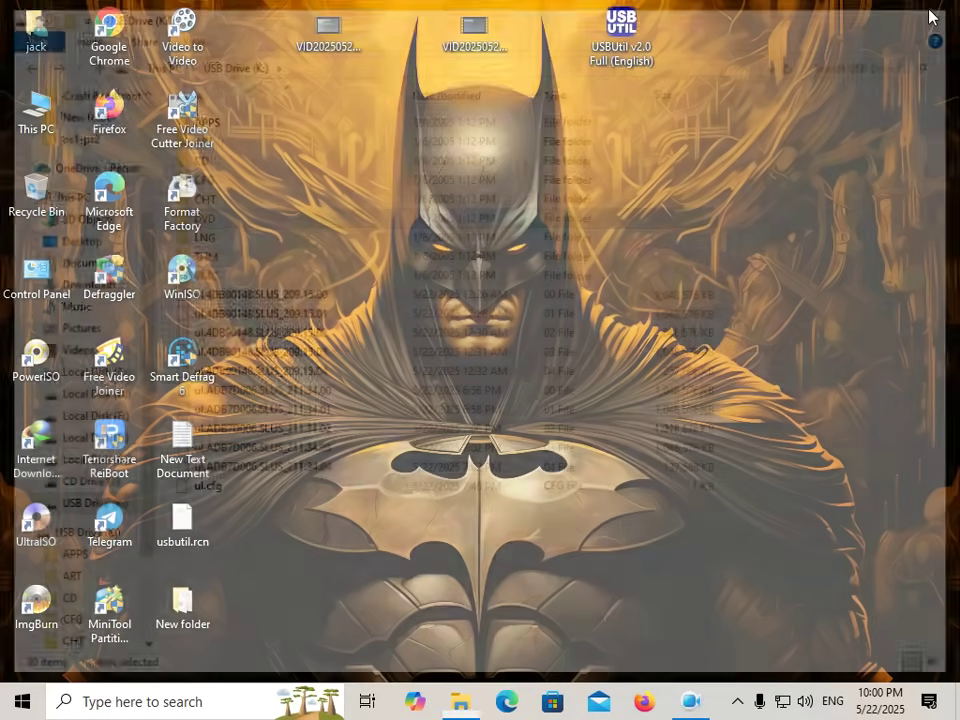
Step: Open USBUtil v2.0 to view its main window, dismissing the donation notice, and close the program
{"action": "double_click", "coordinate": [604, 38]}
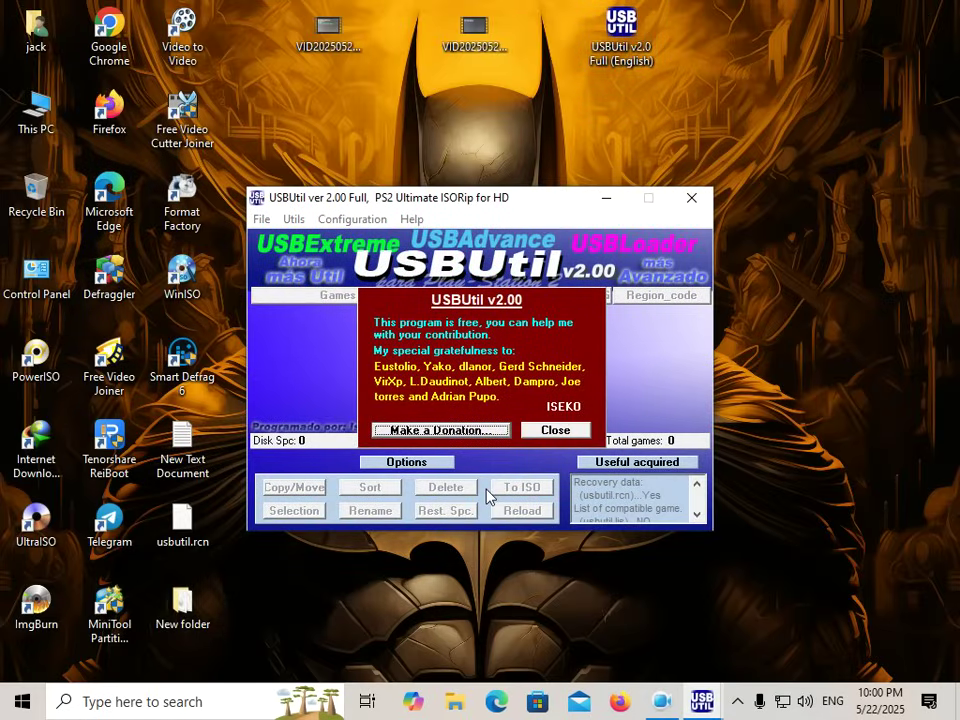
{"action": "left_click", "coordinate": [546, 432]}
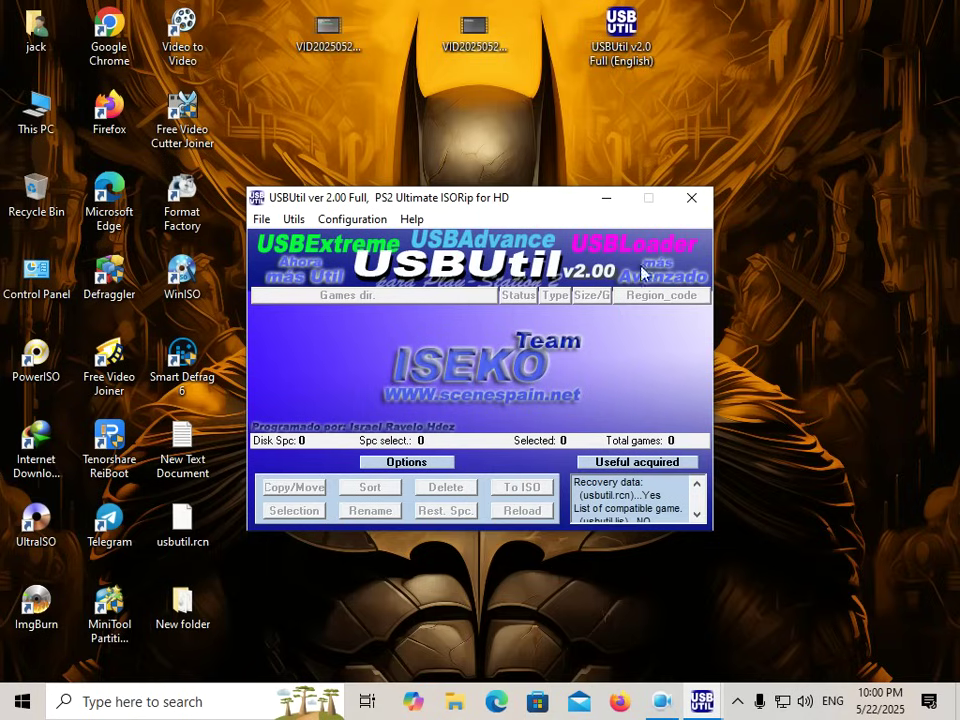
{"action": "left_click", "coordinate": [692, 199]}
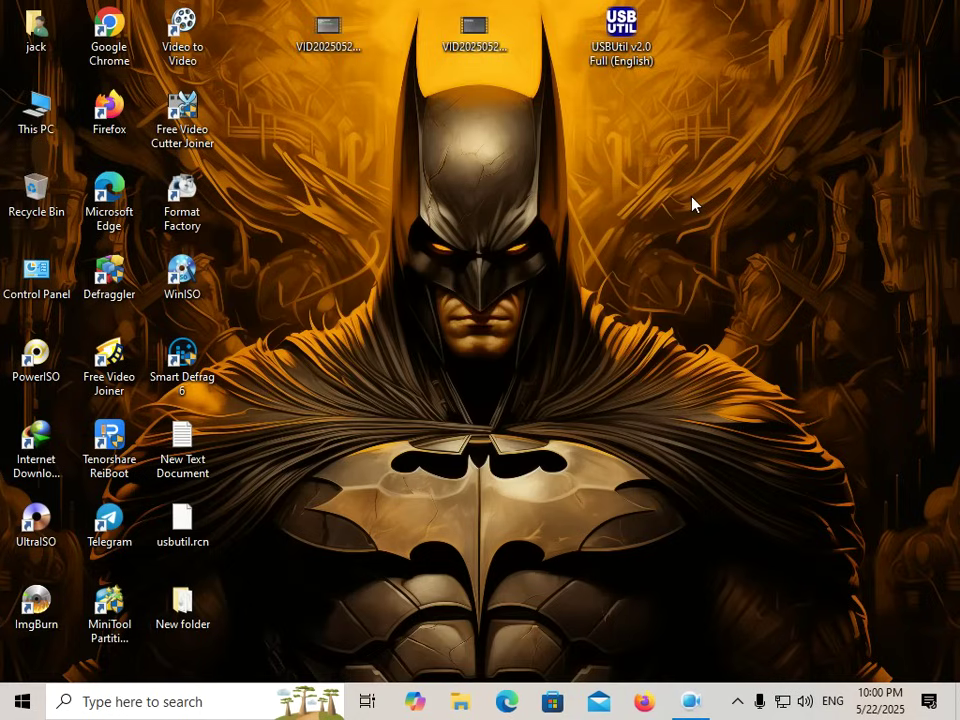
Step: Open Defraggler, select the removable drive K:, and run a drive benchmark on it
{"action": "double_click", "coordinate": [116, 279]}
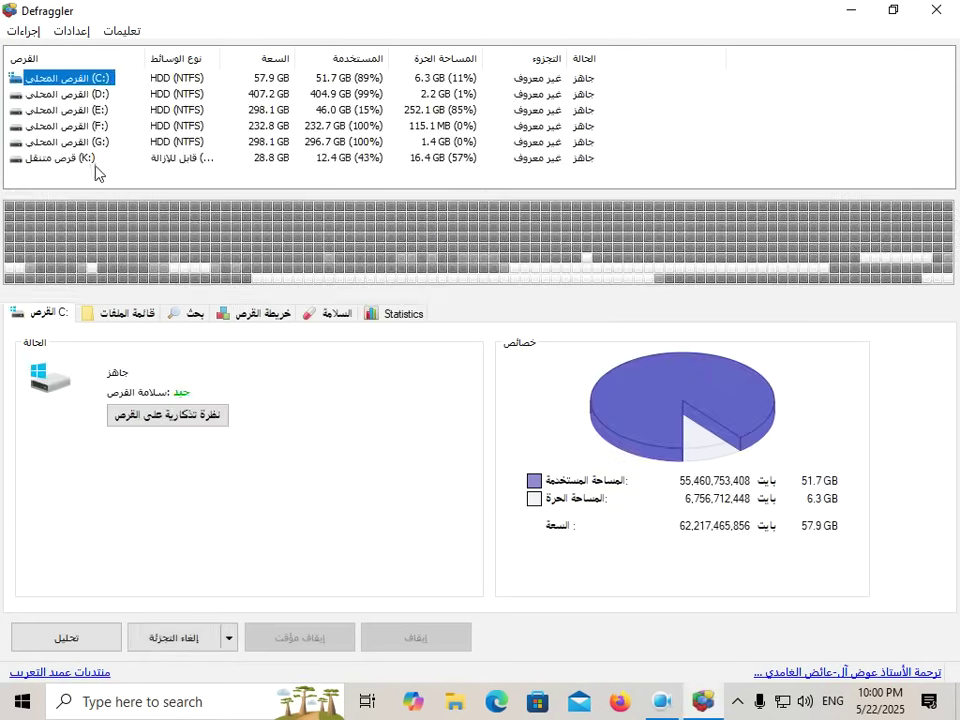
{"action": "left_click", "coordinate": [87, 160]}
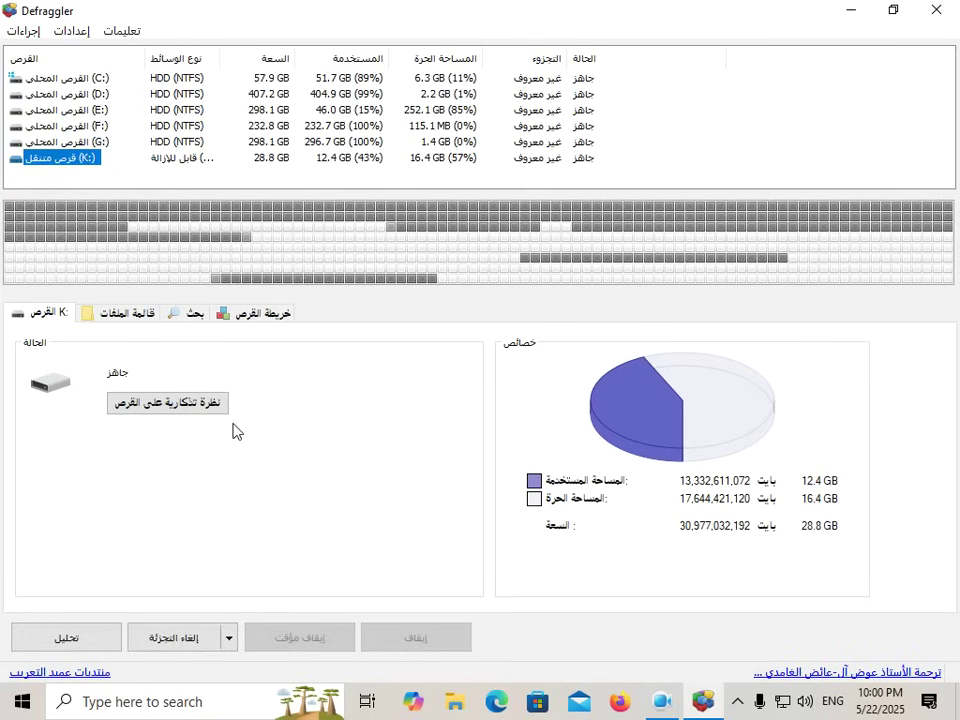
{"action": "left_click", "coordinate": [162, 410]}
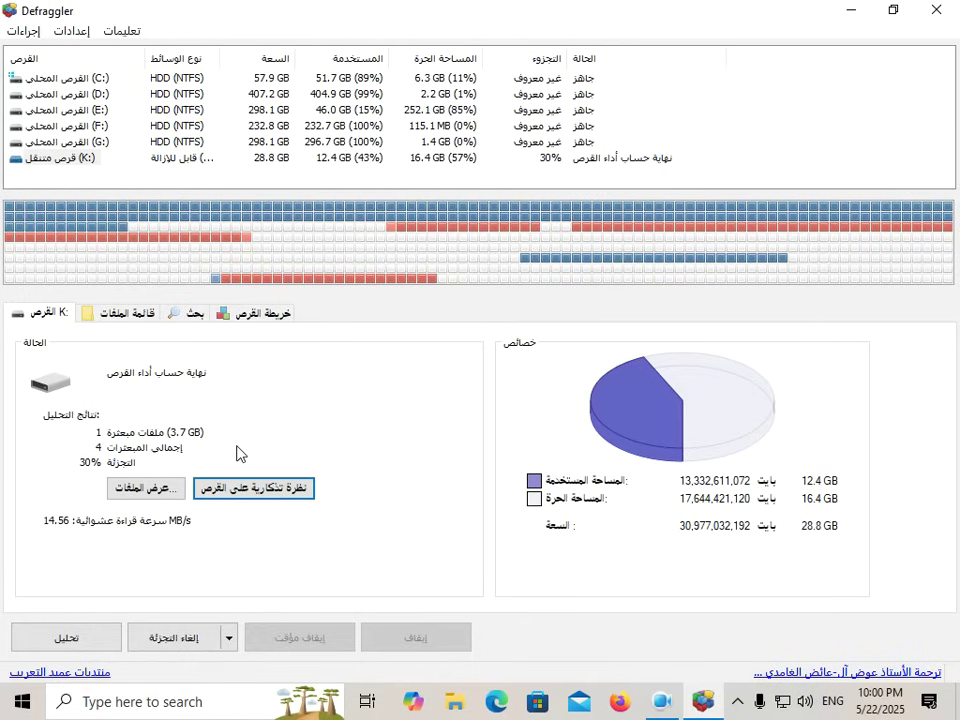
Step: Defragment all files in drive K:'s fragmented file list and move the progress dialog clear of the list
{"action": "left_click", "coordinate": [122, 316]}
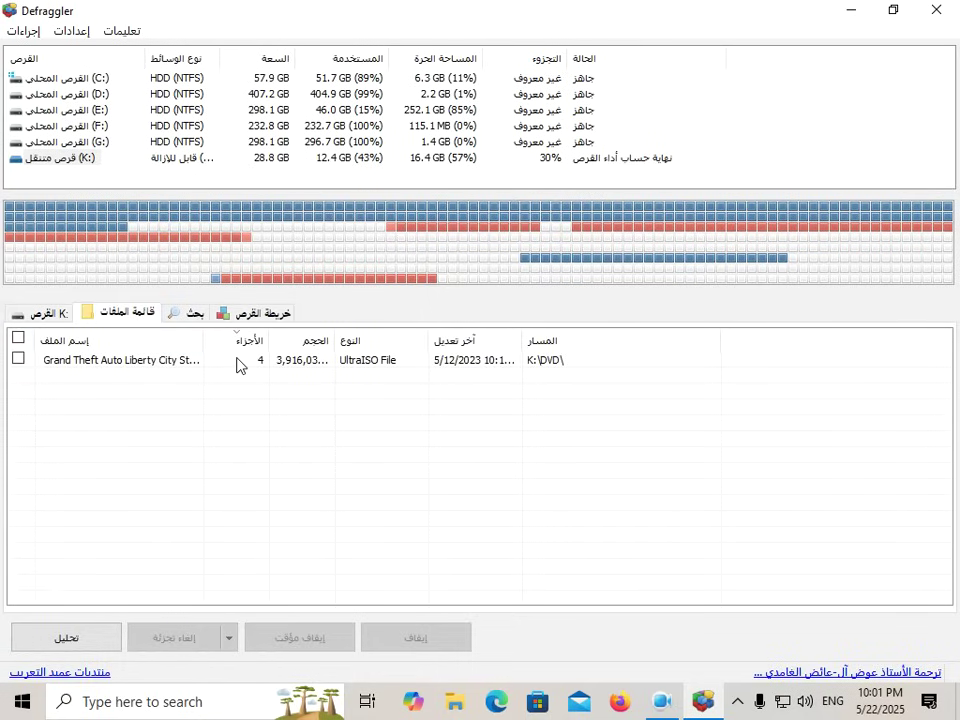
{"action": "left_click", "coordinate": [18, 339]}
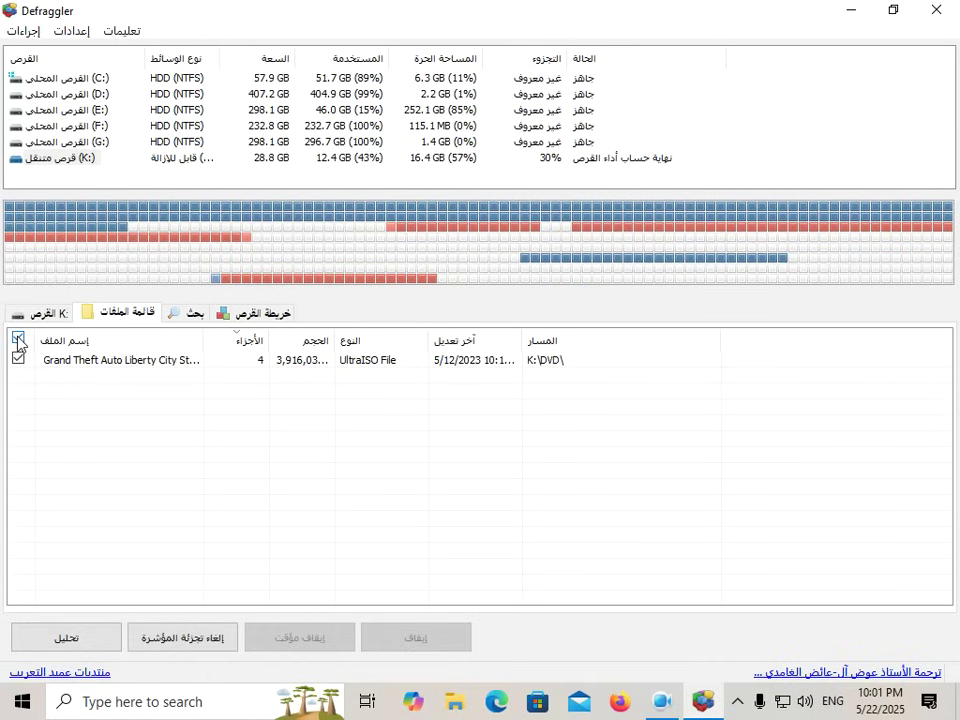
{"action": "left_click", "coordinate": [209, 638]}
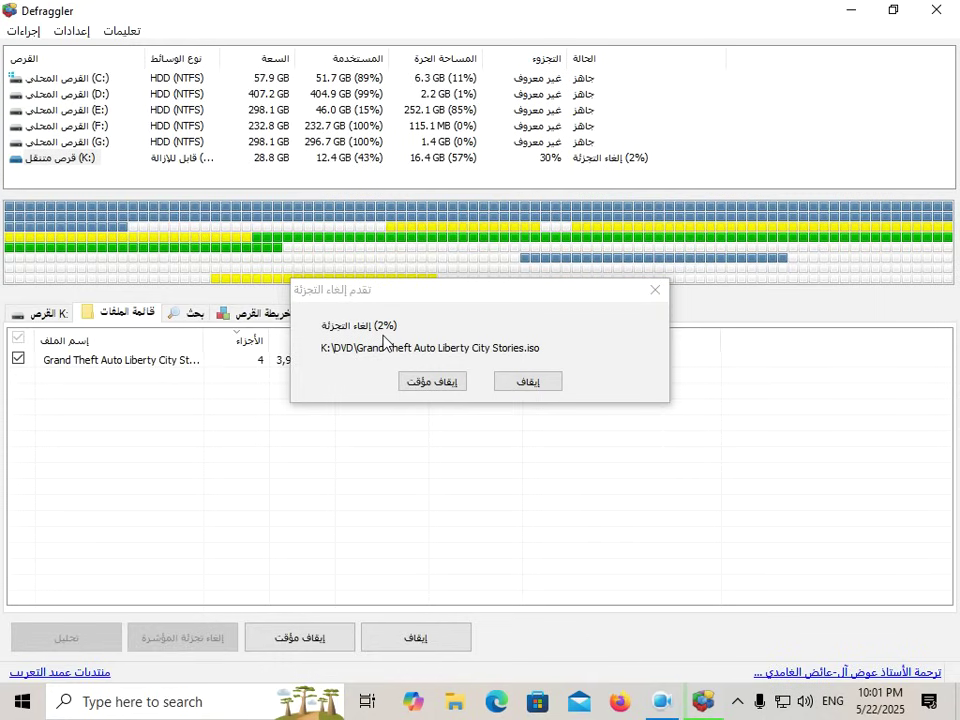
{"action": "left_click", "coordinate": [499, 290]}
{"action": "left_click_drag", "start_coordinate": [502, 298], "coordinate": [502, 392]}
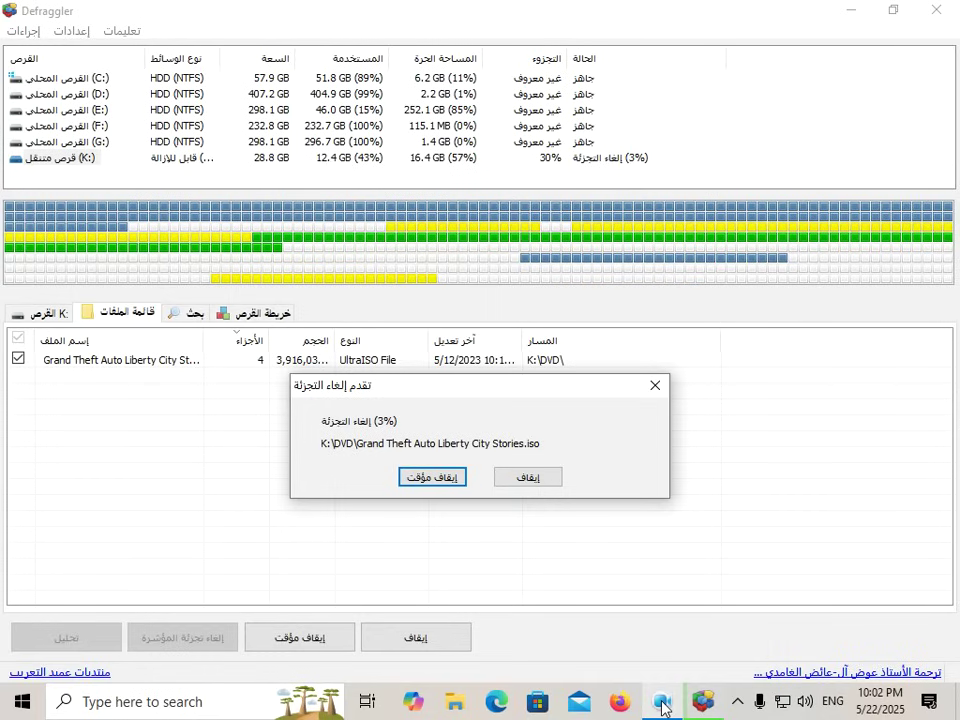
{"action": "mouse_move", "coordinate": [662, 706]}
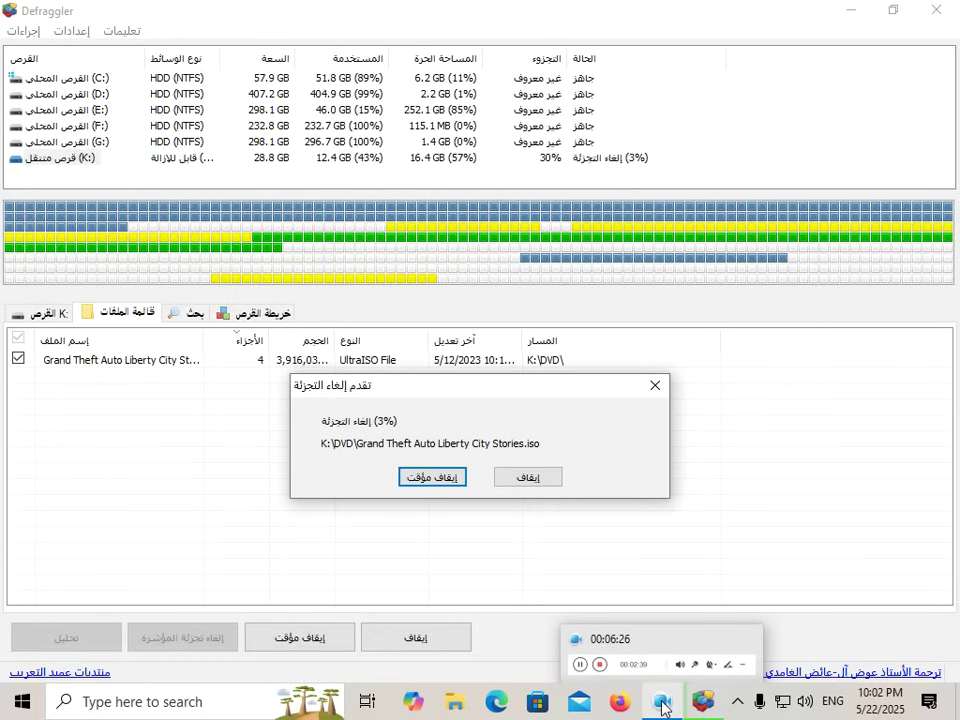
{"action": "left_click", "coordinate": [662, 706]}
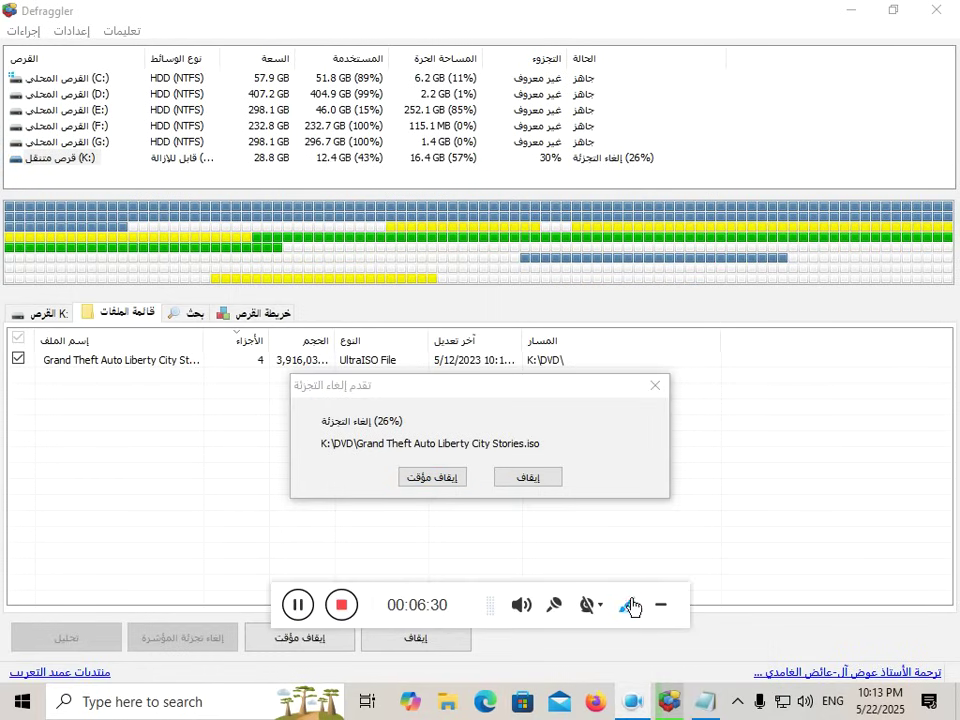
{"action": "left_click", "coordinate": [657, 605]}
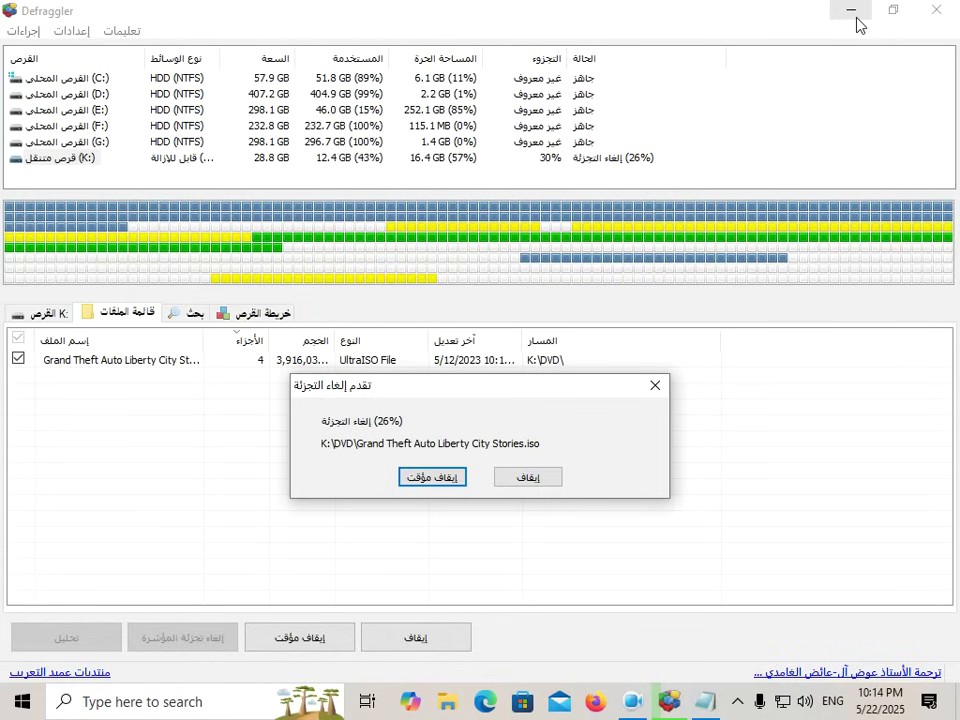
Step: Minimize Defraggler while the defragmentation runs, review the notes in New Text Document, and close Notepad
{"action": "left_click", "coordinate": [853, 14]}
{"action": "left_click", "coordinate": [709, 702]}
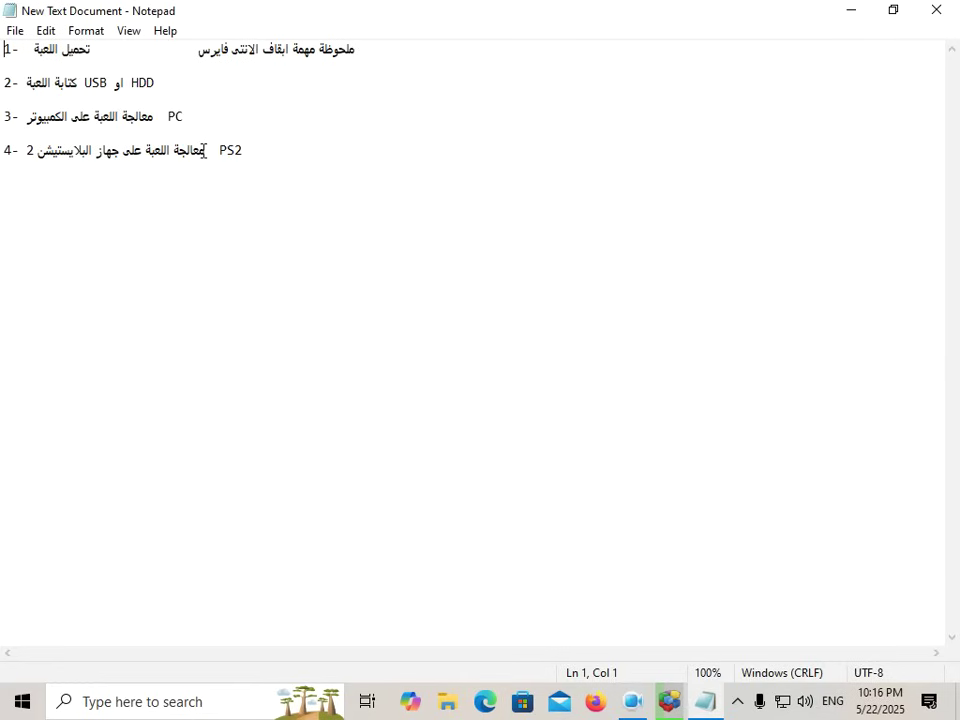
{"action": "left_click", "coordinate": [937, 11]}
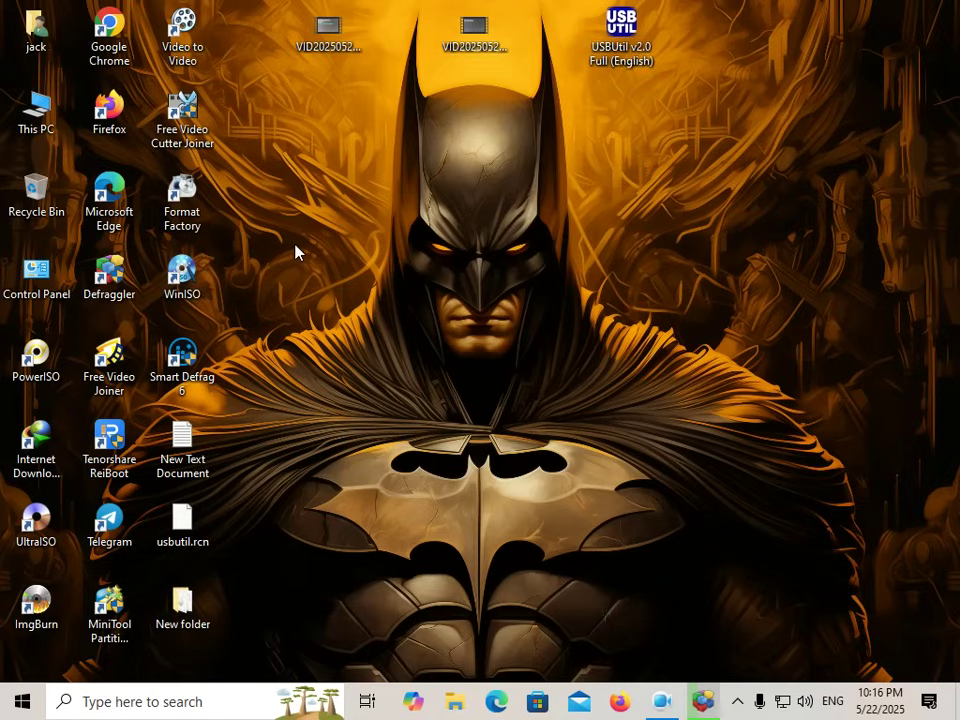
Step: Open WinISO without registering and load [12] Grand Theft Auto Liberty City Stories from the games ps2 folder as the conversion source
{"action": "left_click", "coordinate": [178, 275]}
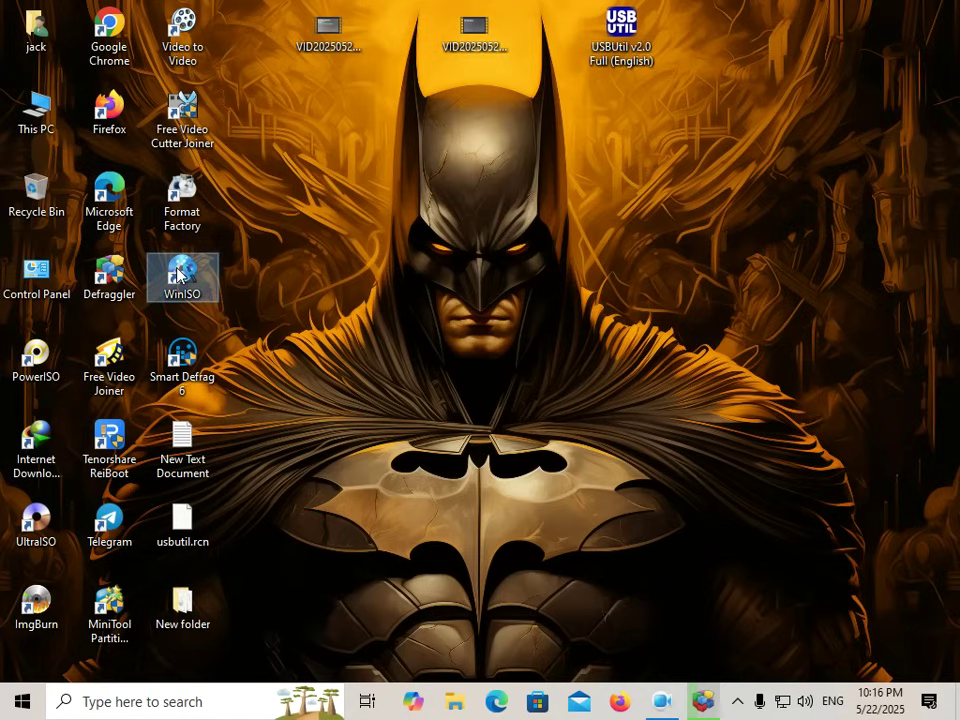
{"action": "double_click", "coordinate": [178, 275]}
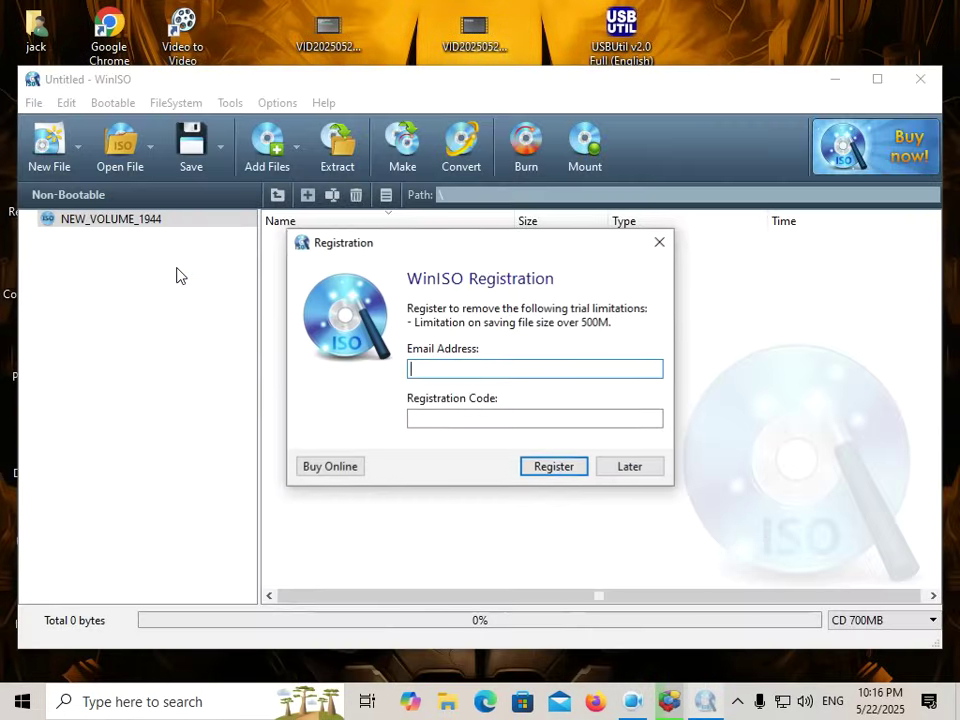
{"action": "left_click", "coordinate": [633, 469]}
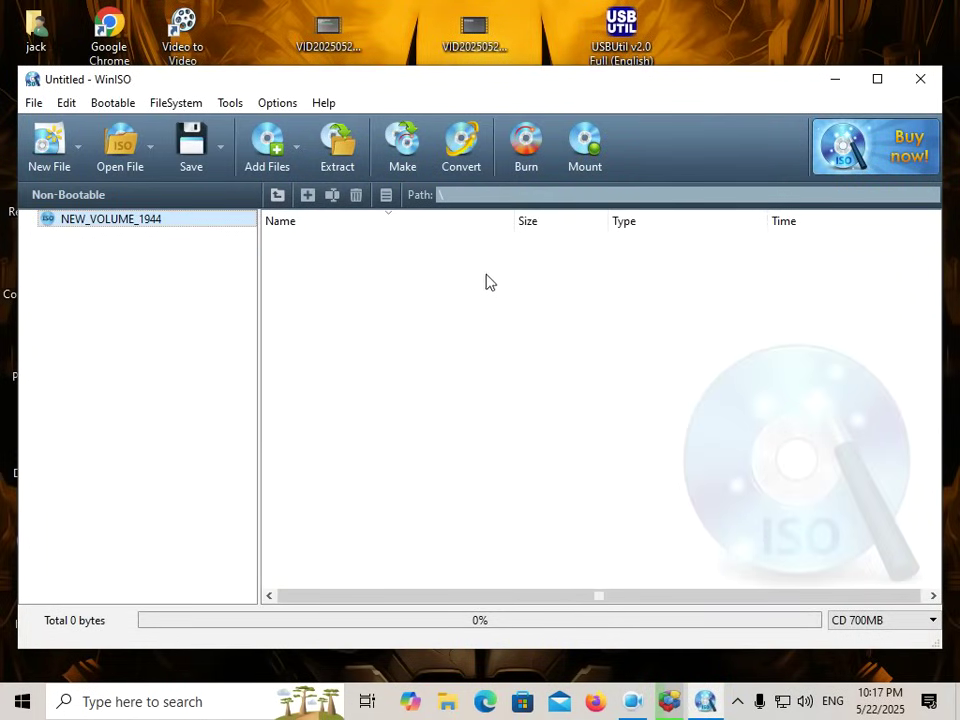
{"action": "left_click", "coordinate": [456, 155]}
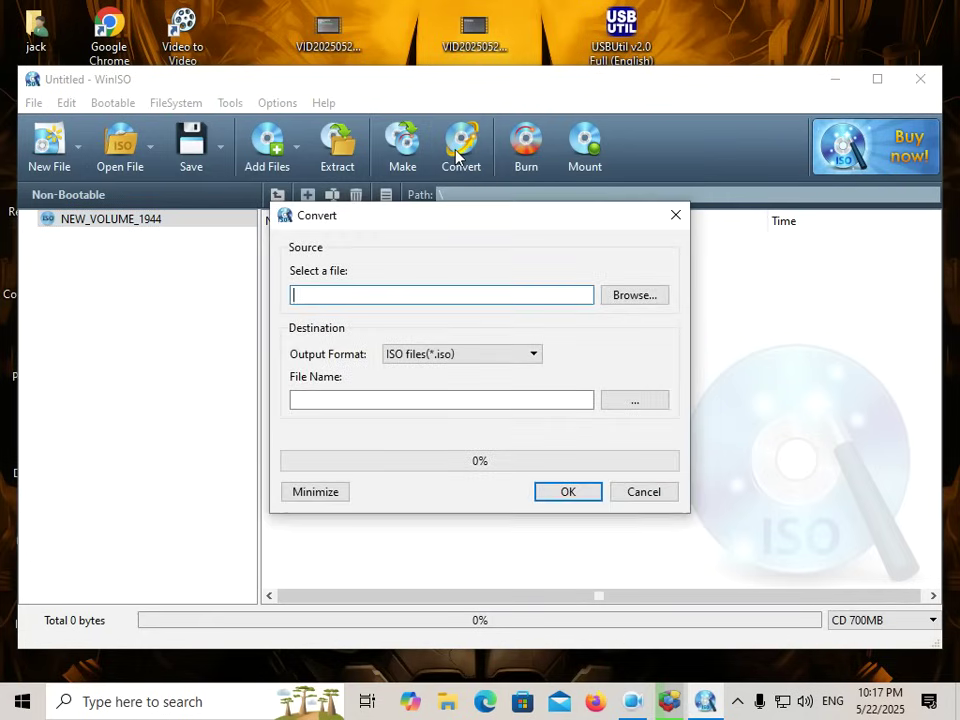
{"action": "left_click", "coordinate": [618, 297]}
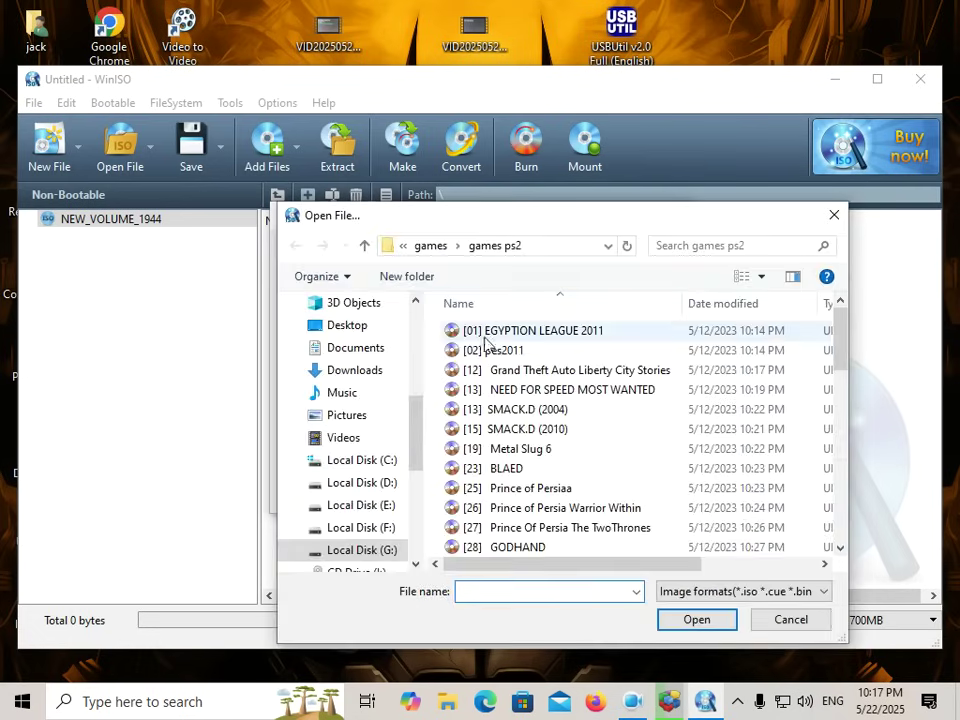
{"action": "left_click", "coordinate": [508, 377]}
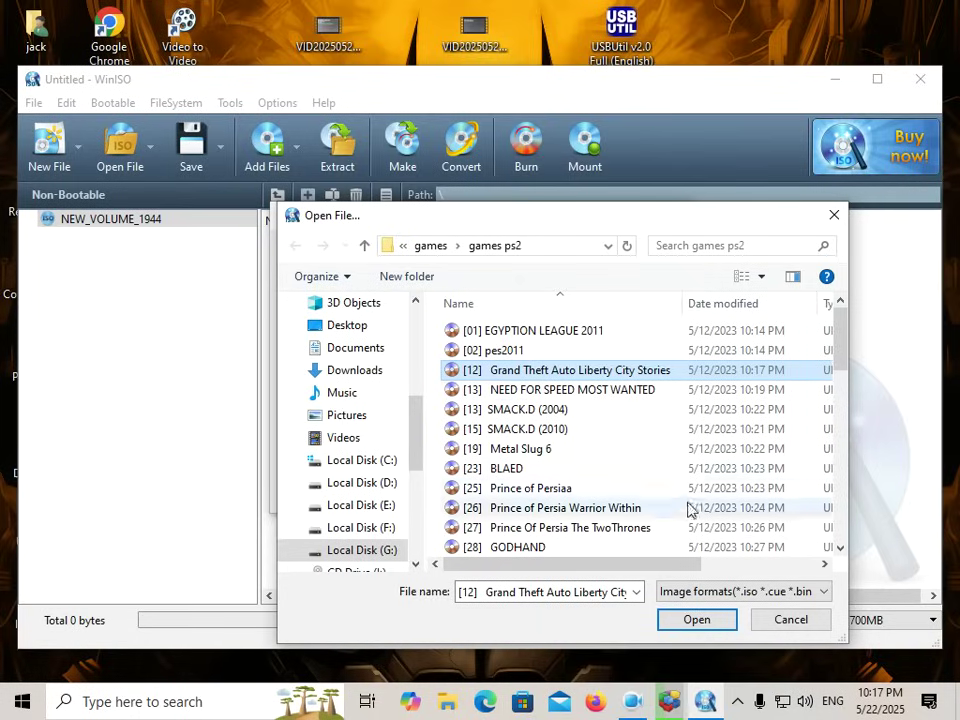
{"action": "left_click", "coordinate": [699, 619]}
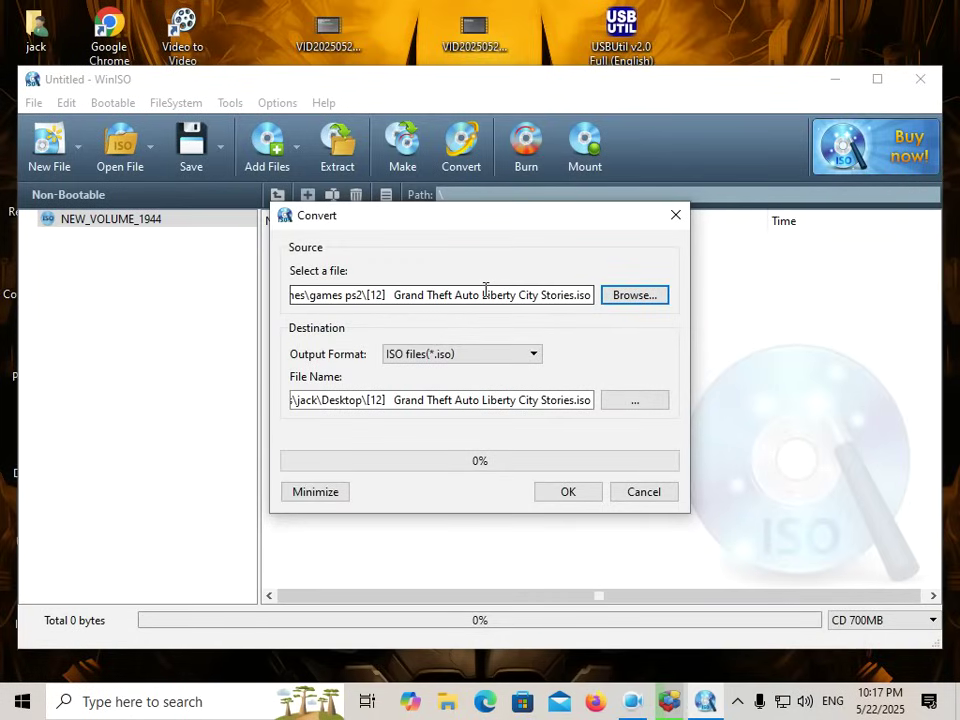
Step: Convert the game image to the ISO files(*.iso) format on the Desktop and close WinISO
{"action": "left_click", "coordinate": [327, 408]}
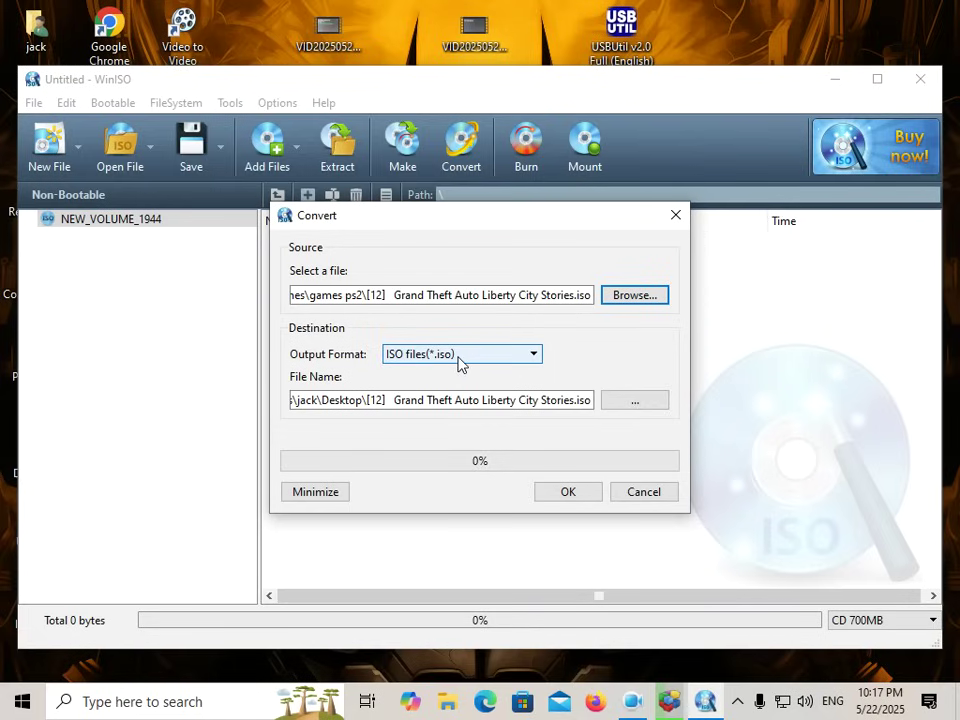
{"action": "left_click", "coordinate": [534, 357]}
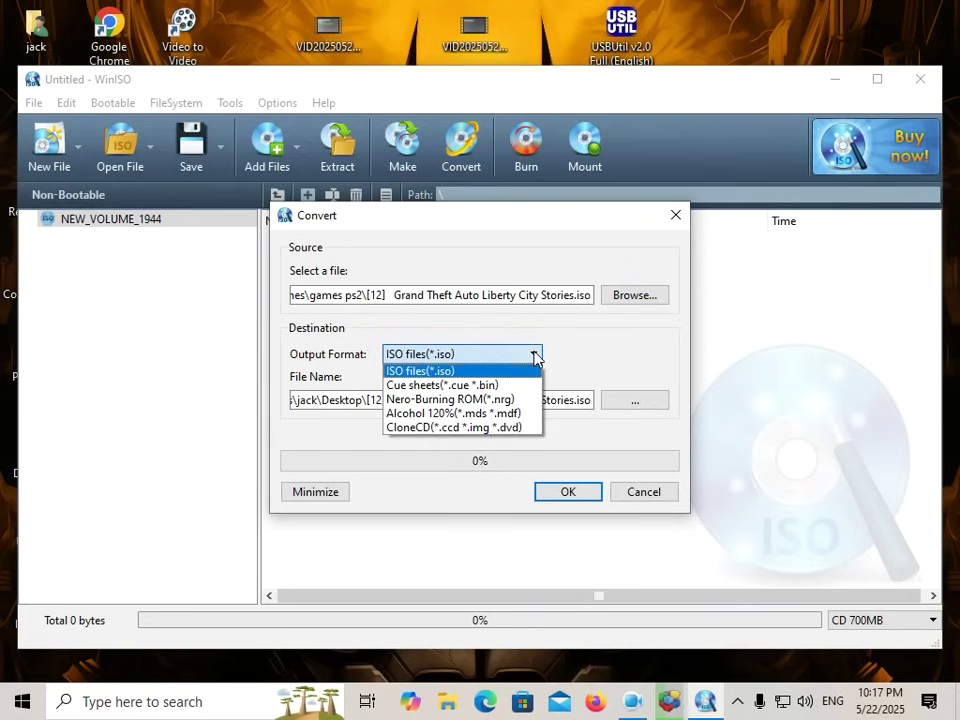
{"action": "left_click", "coordinate": [536, 357]}
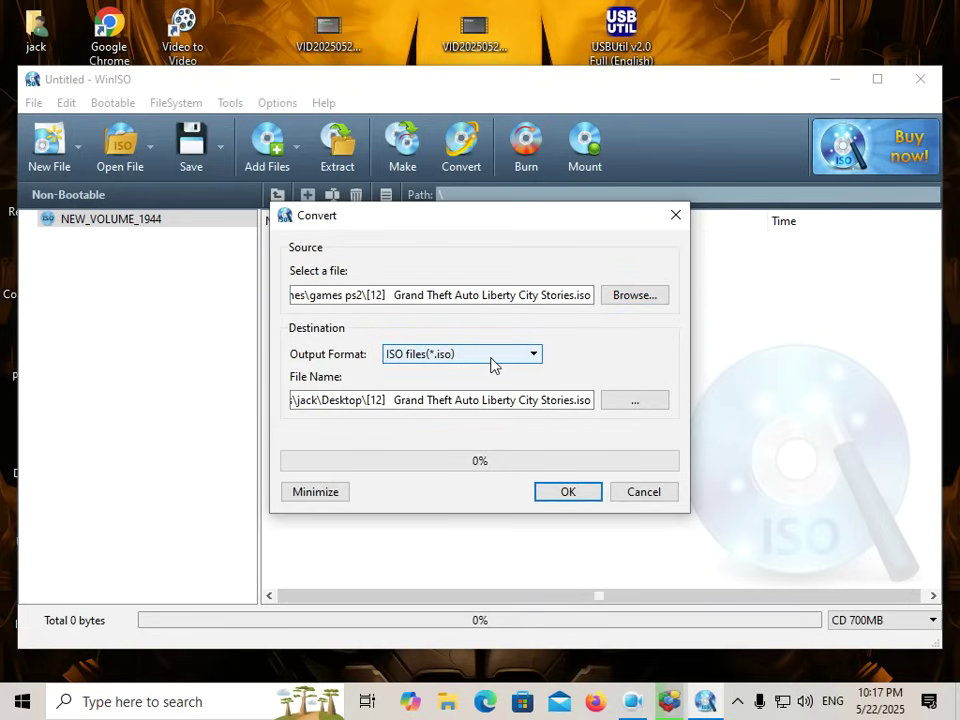
{"action": "left_click", "coordinate": [557, 497]}
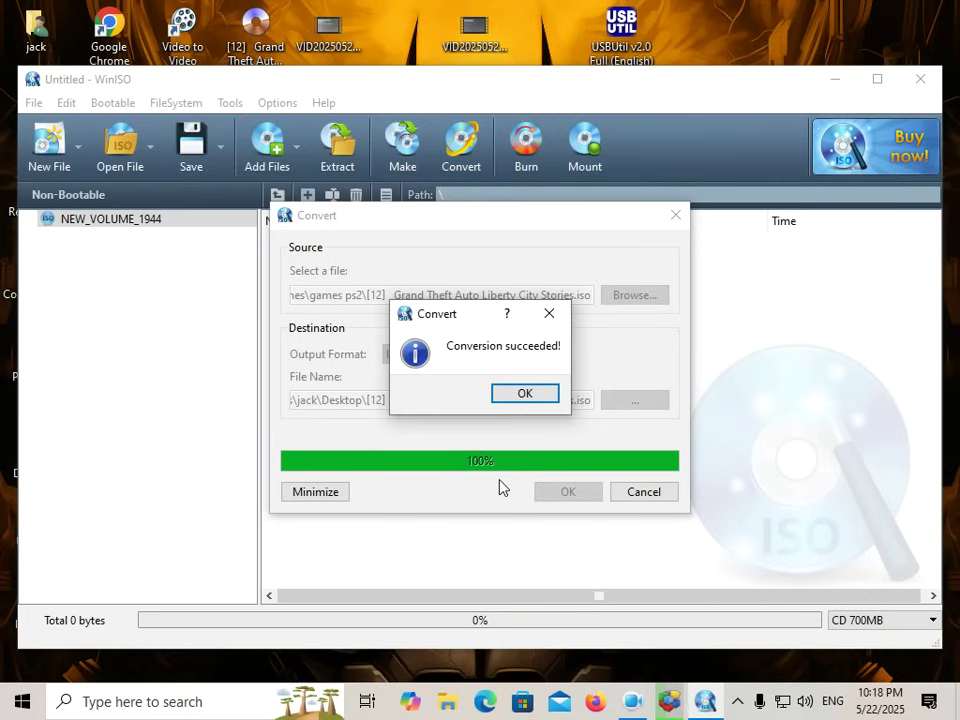
{"action": "left_click", "coordinate": [526, 395]}
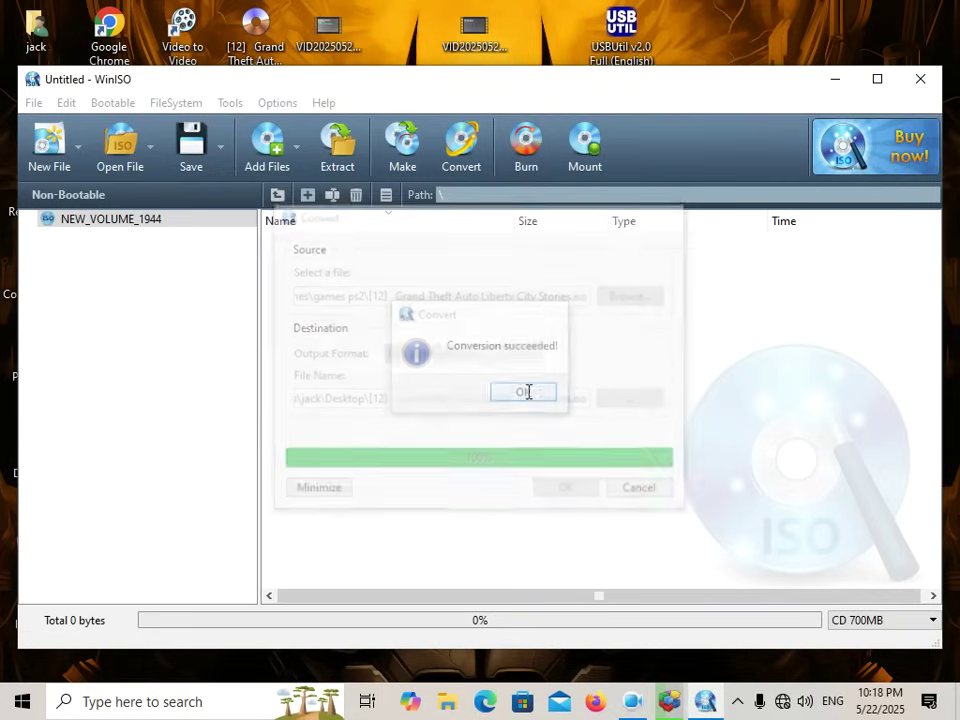
{"action": "left_click", "coordinate": [922, 84]}
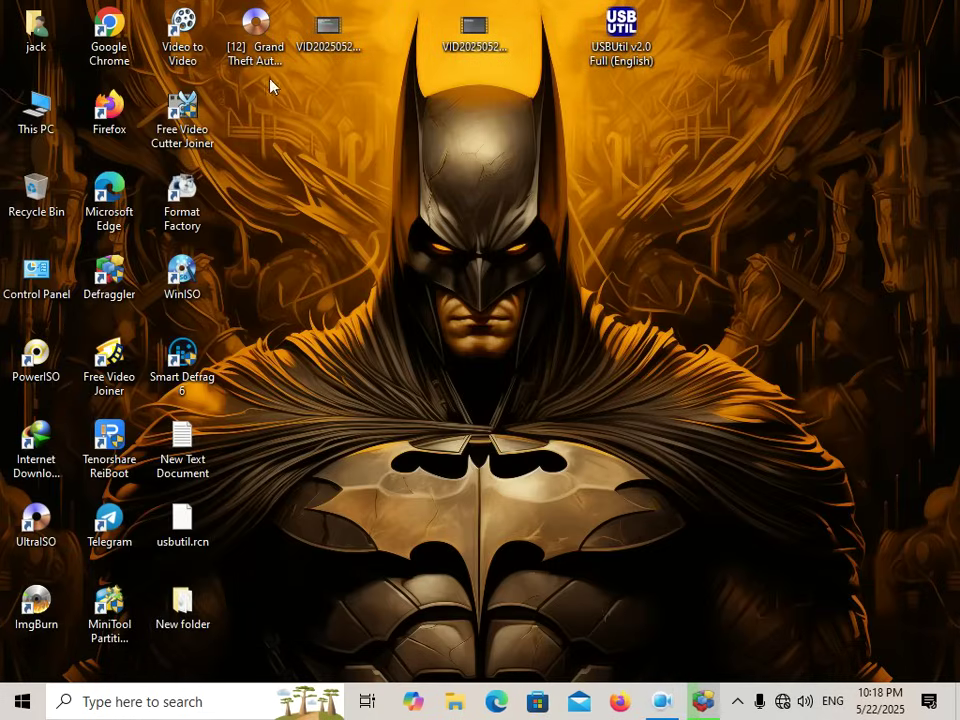
Step: Move the converted Grand Theft Auto ISO to the middle of the desktop, dismiss the app choice prompt, and refresh the desktop
{"action": "left_click", "coordinate": [252, 42]}
{"action": "left_click_drag", "start_coordinate": [252, 42], "coordinate": [525, 274]}
{"action": "key", "text": "Return"}
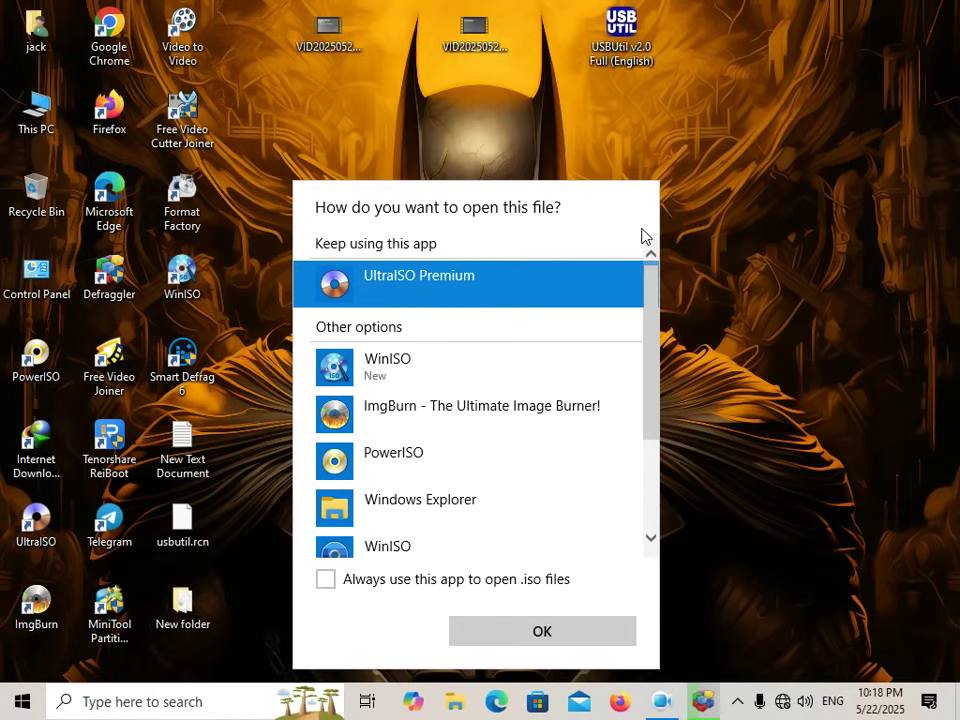
{"action": "key", "text": "Escape"}
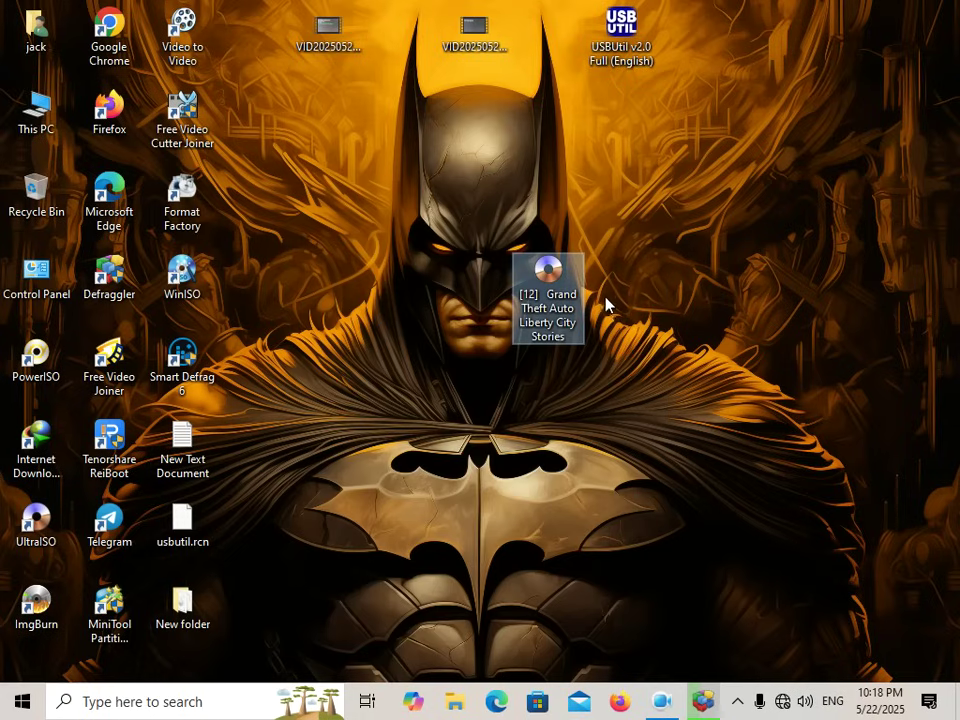
{"action": "right_click", "coordinate": [651, 272]}
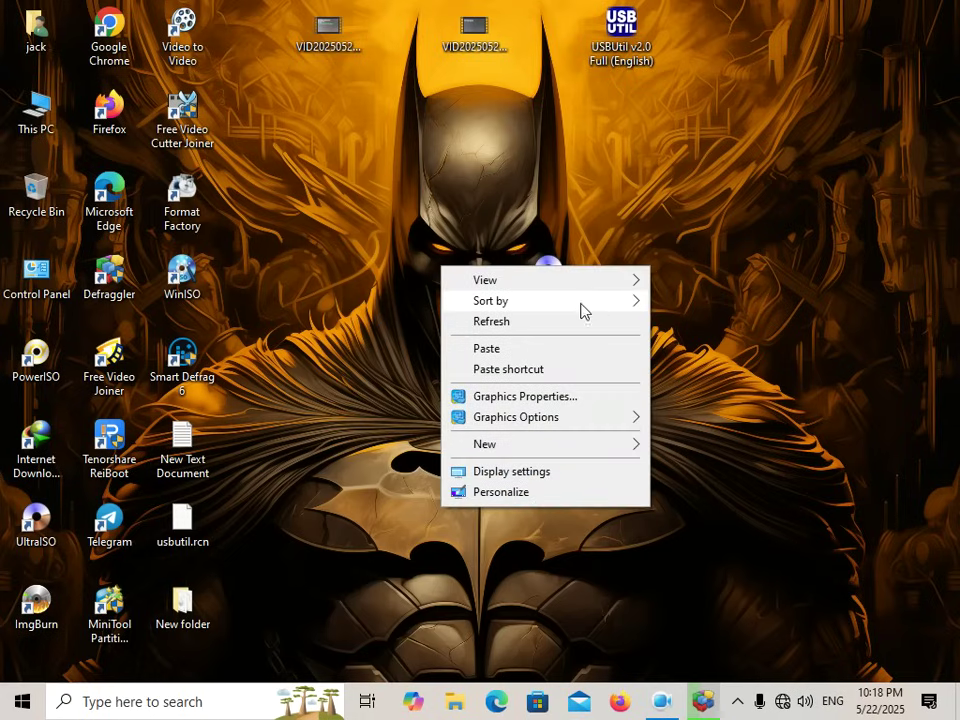
{"action": "left_click", "coordinate": [570, 322]}
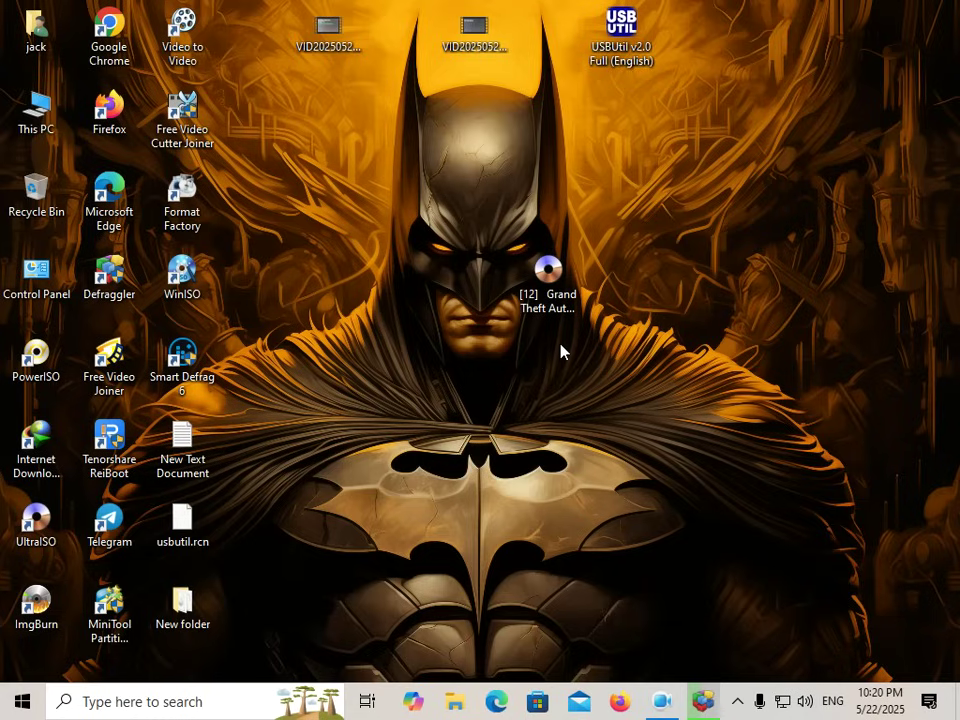
Step: Switch back to Defraggler and check the defragmentation of the Grand Theft Auto ISO on drive K: through to completion
{"action": "left_click", "coordinate": [705, 703]}
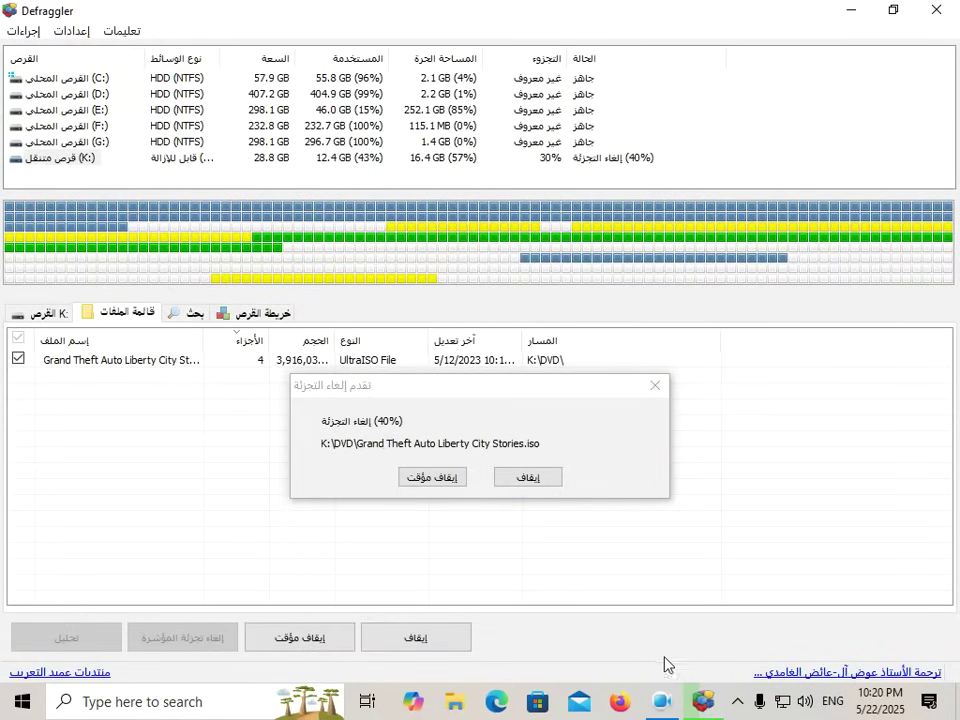
{"action": "left_click", "coordinate": [662, 702]}
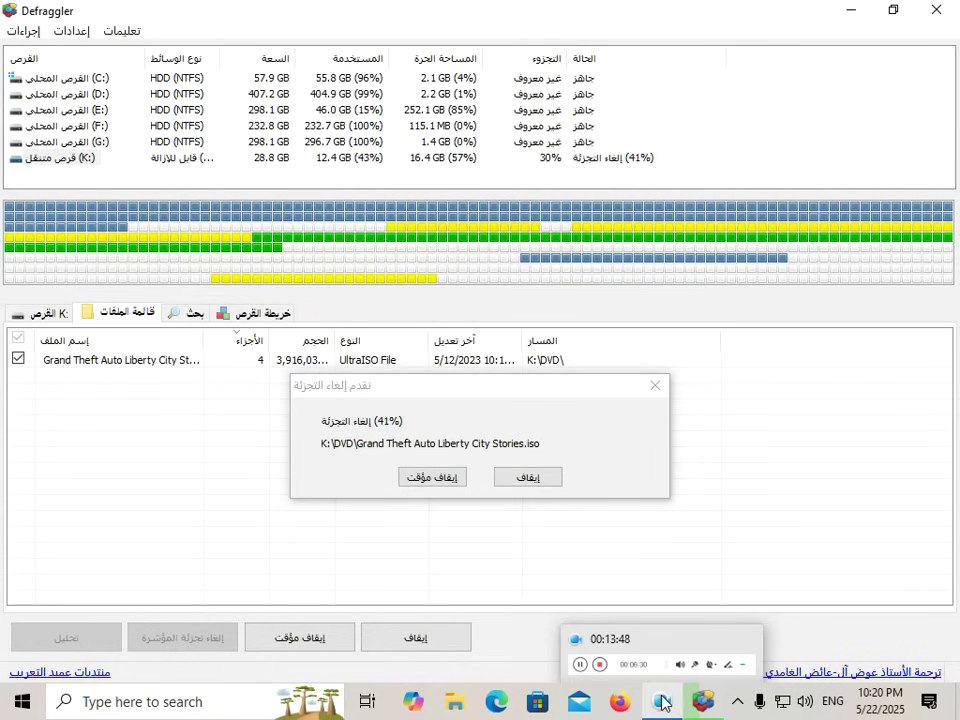
{"action": "left_click", "coordinate": [661, 703]}
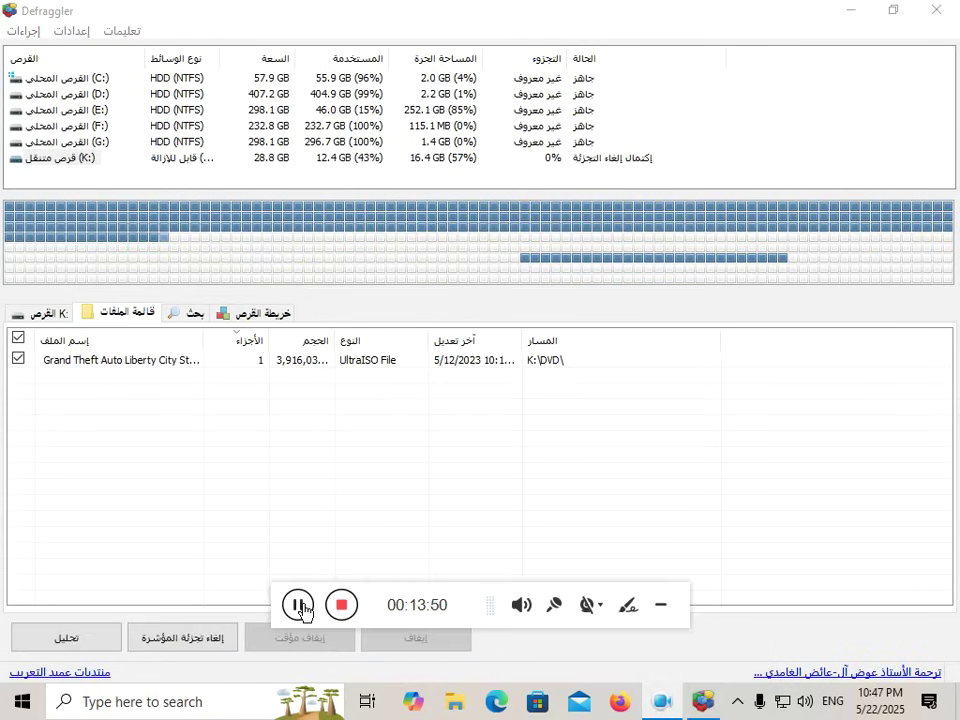
{"action": "left_click", "coordinate": [663, 610]}
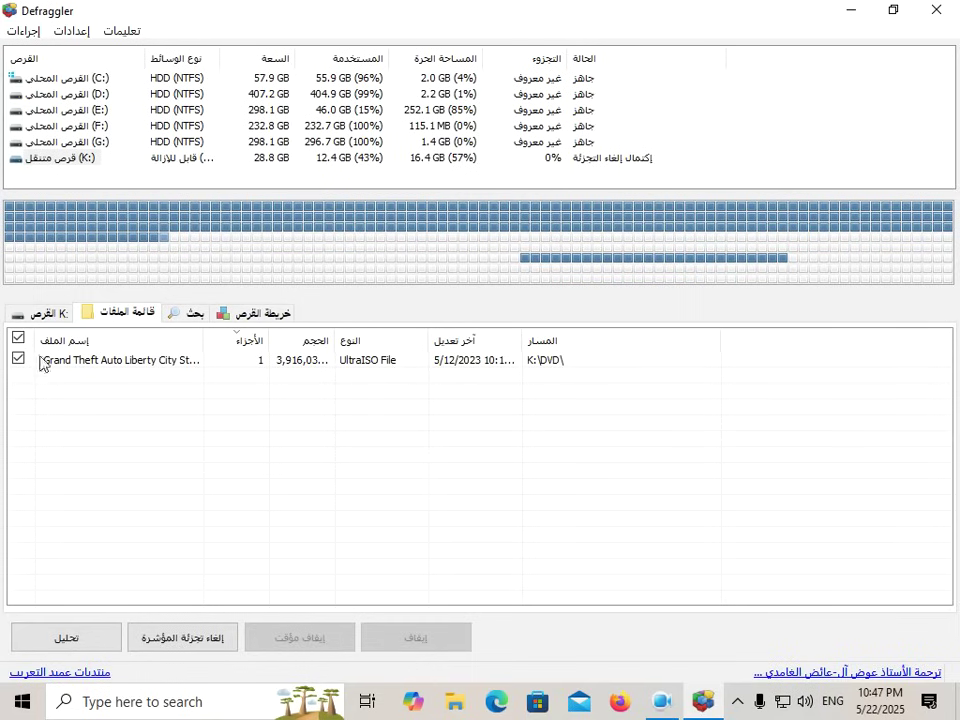
Step: Analyze drive K: again, check its list of fragmented files, and close Defraggler
{"action": "mouse_move", "coordinate": [124, 249]}
{"action": "left_click", "coordinate": [66, 637]}
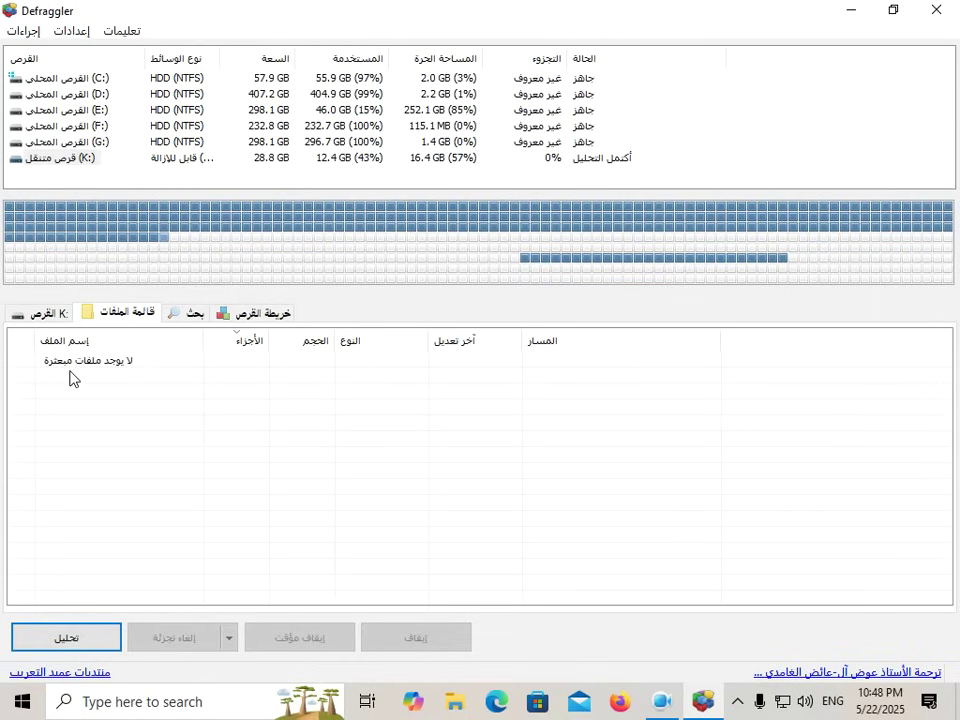
{"action": "left_click", "coordinate": [80, 313]}
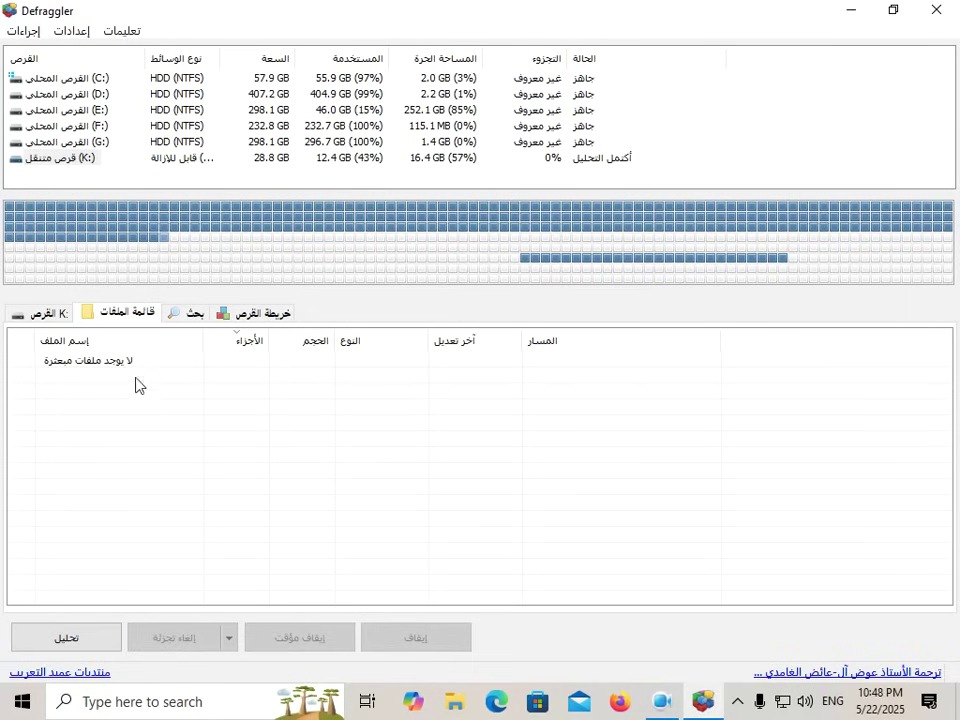
{"action": "left_click", "coordinate": [938, 9]}
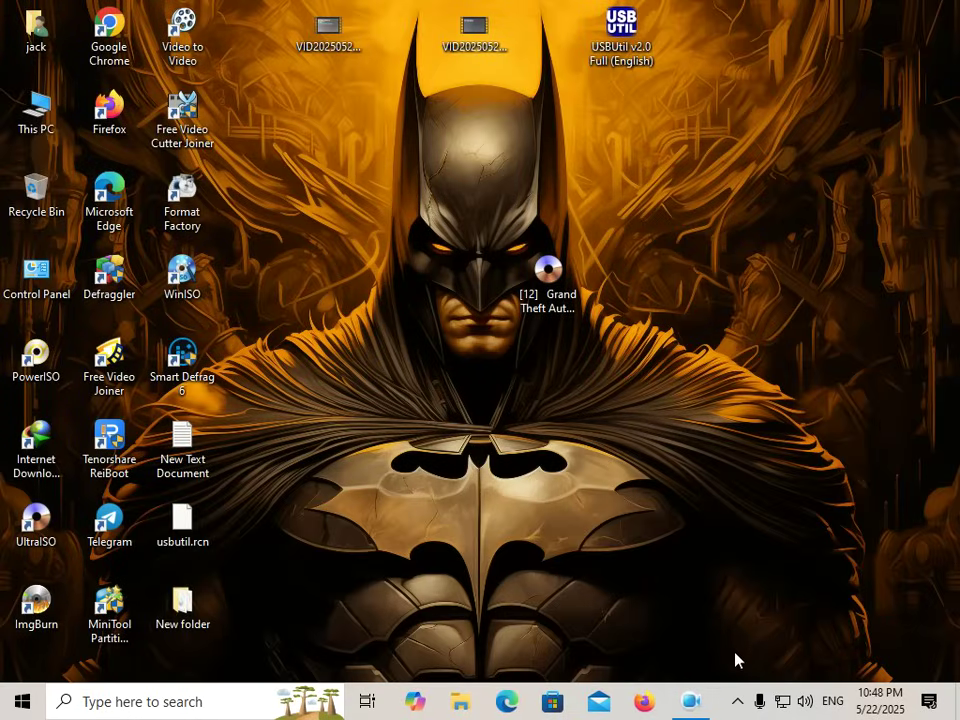
Step: Eject the DataTraveler 3.0 USB drive (K:) and check the hidden tray icons for it
{"action": "left_click", "coordinate": [737, 702]}
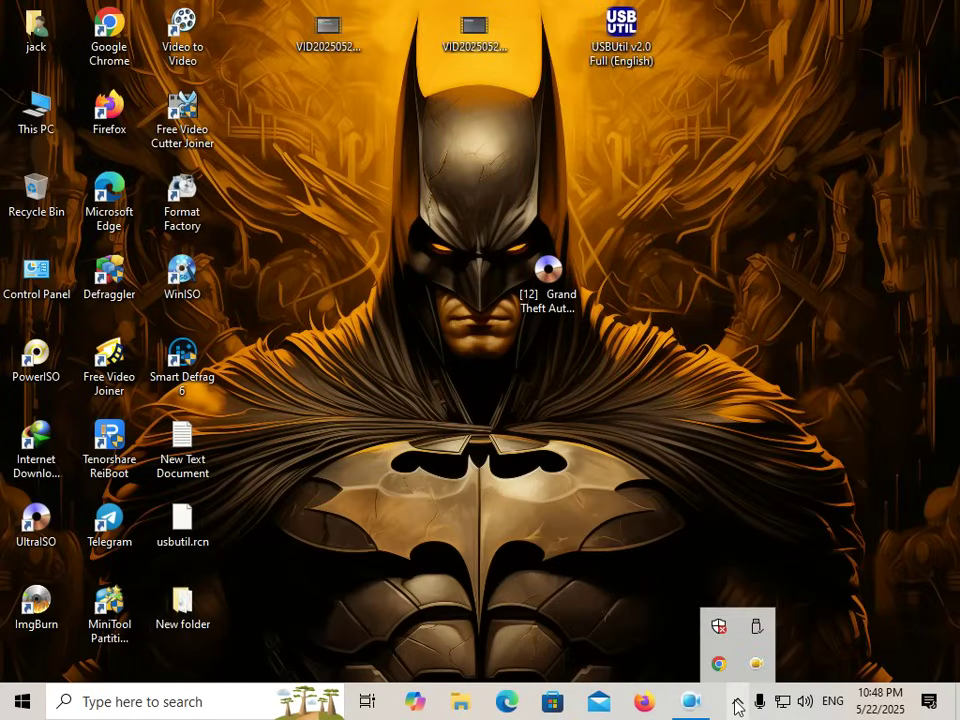
{"action": "left_click", "coordinate": [756, 626]}
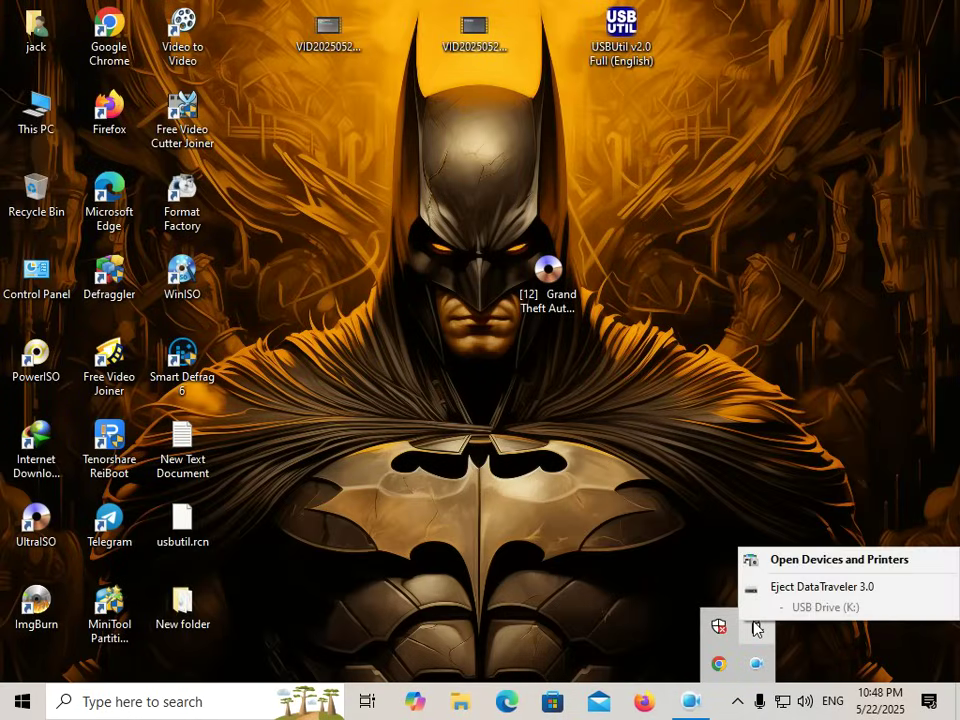
{"action": "left_click", "coordinate": [816, 587]}
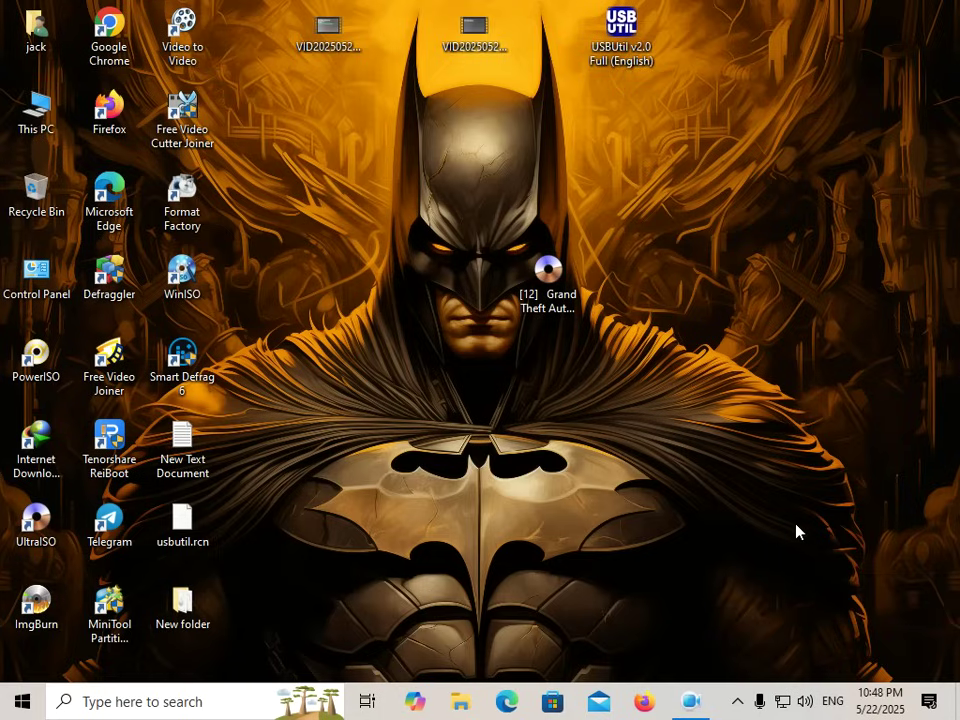
{"action": "left_click", "coordinate": [737, 702]}
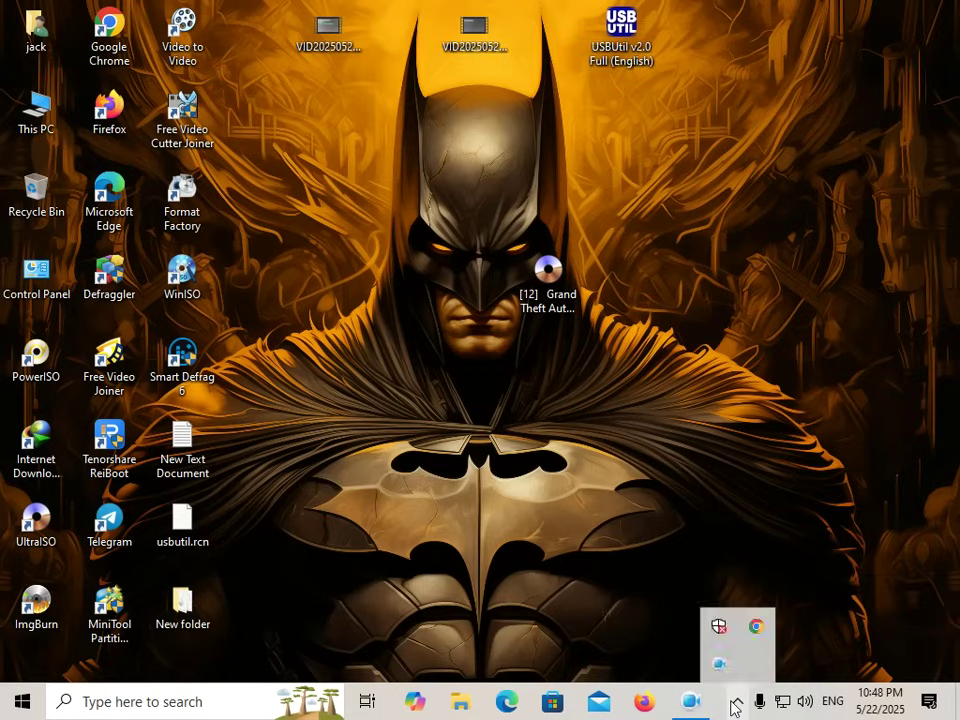
{"action": "left_click", "coordinate": [736, 704]}
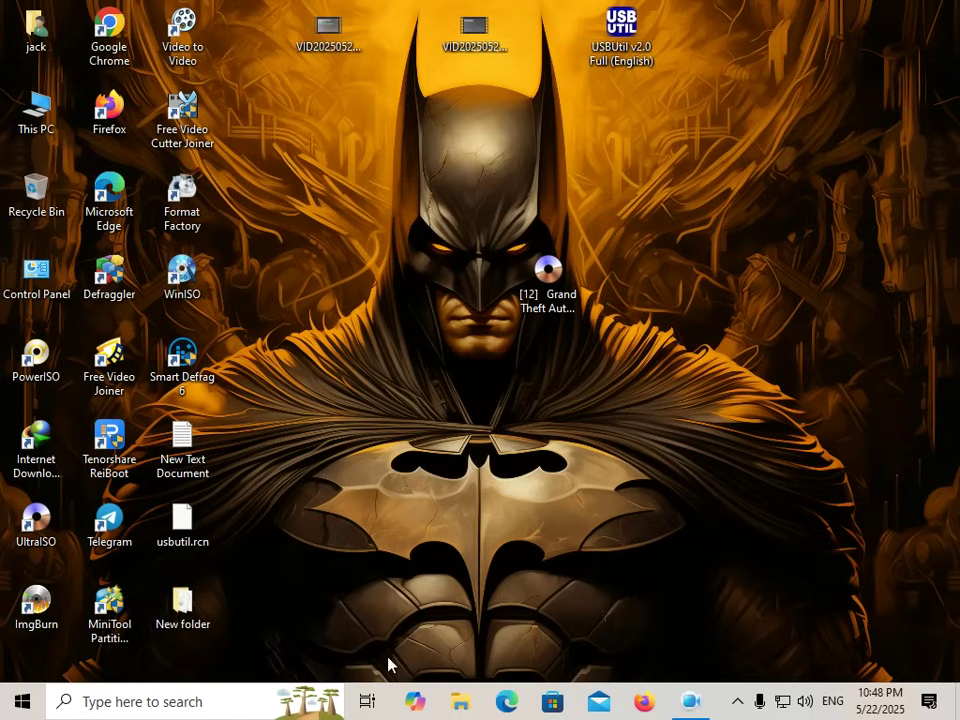
{"action": "left_click", "coordinate": [690, 701]}
{"action": "left_click", "coordinate": [297, 605]}
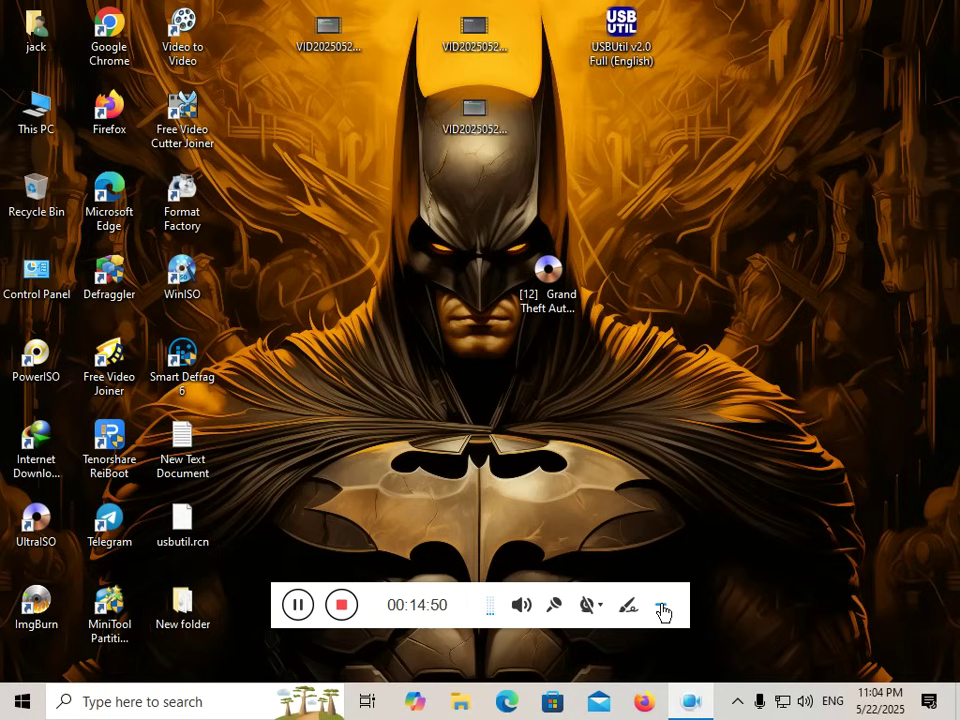
{"action": "left_click", "coordinate": [661, 610]}
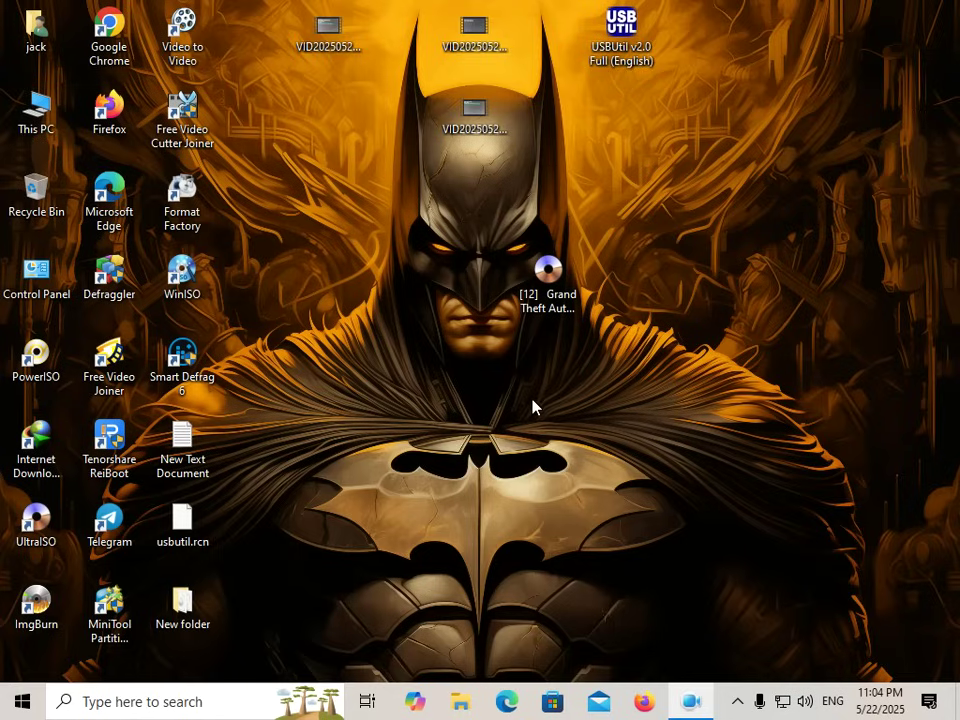
{"action": "left_click", "coordinate": [470, 122]}
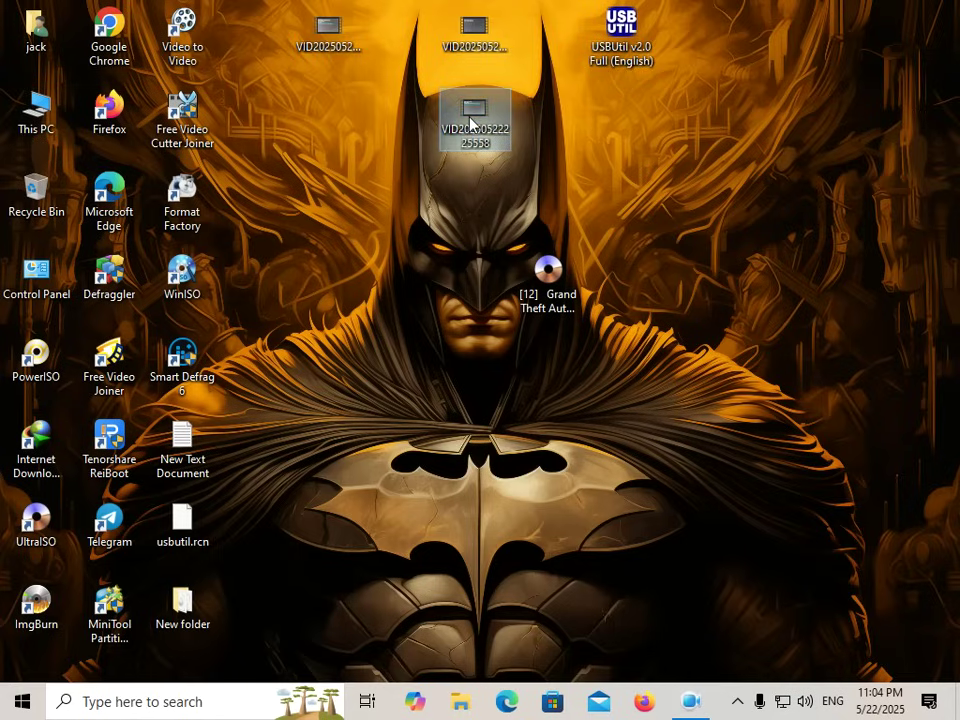
{"action": "double_click", "coordinate": [470, 122]}
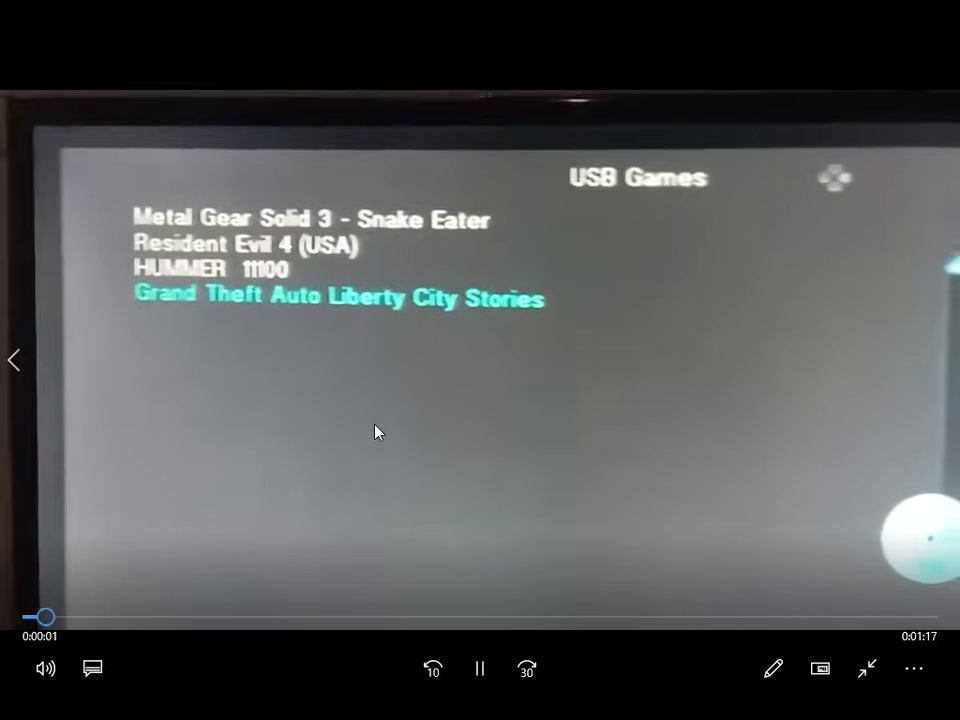